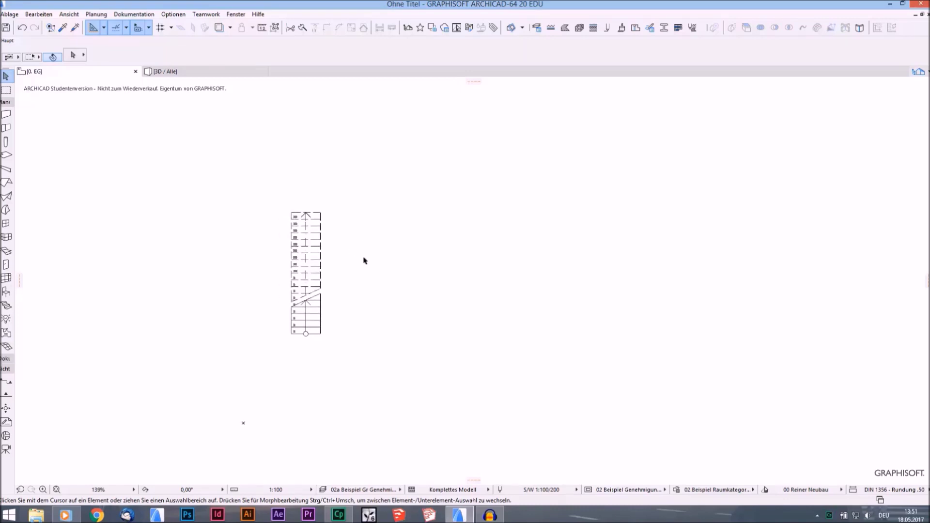
Inspect the straight stair in the ground floor plan and in the 3D view
middle_drag(365, 260, 377, 250)
scroll(286, 247, up, 3)
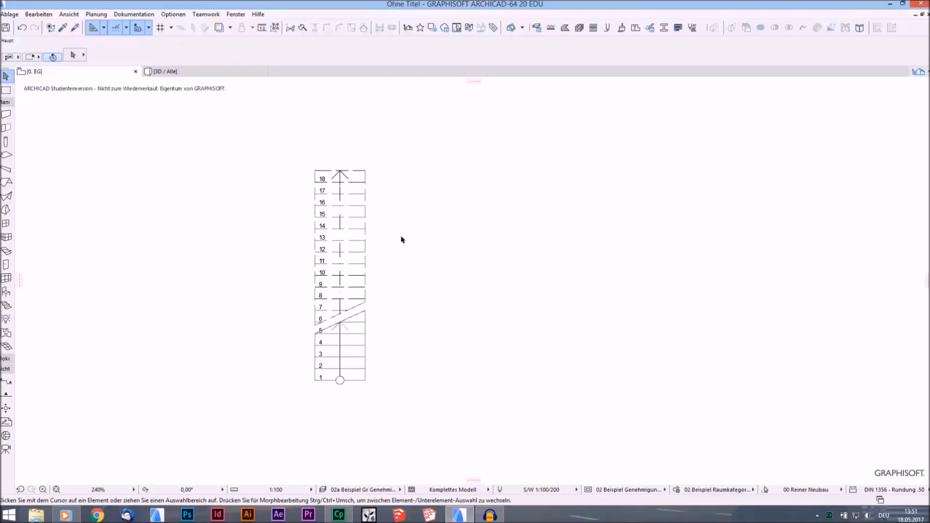
middle_drag(407, 237, 400, 239)
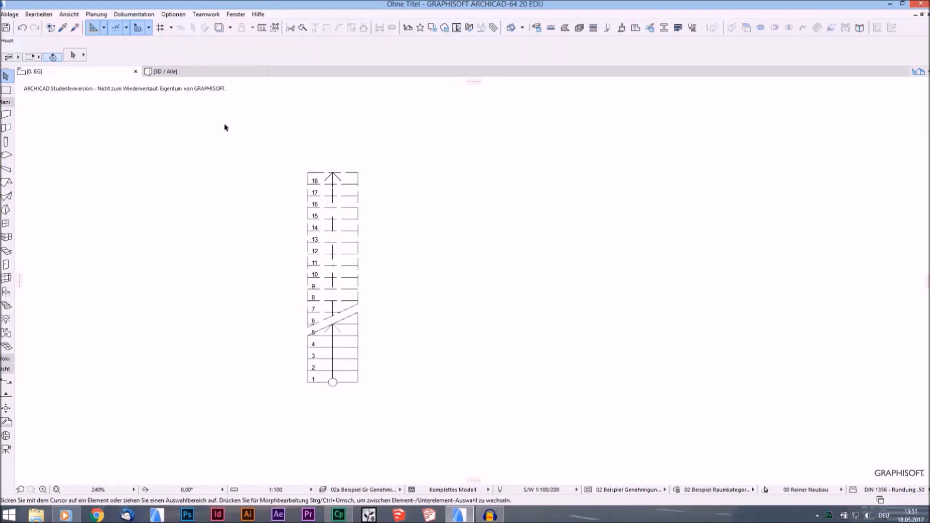
click(187, 78)
mouse_move(436, 218)
shift+middle_down()
mouse_move(499, 251)
mouse_move(357, 265)
mouse_move(500, 264)
mouse_move(727, 205)
mouse_move(623, 220)
mouse_move(591, 271)
mouse_move(462, 336)
mouse_move(465, 260)
mouse_move(442, 266)
mouse_move(509, 299)
shift+middle_up()
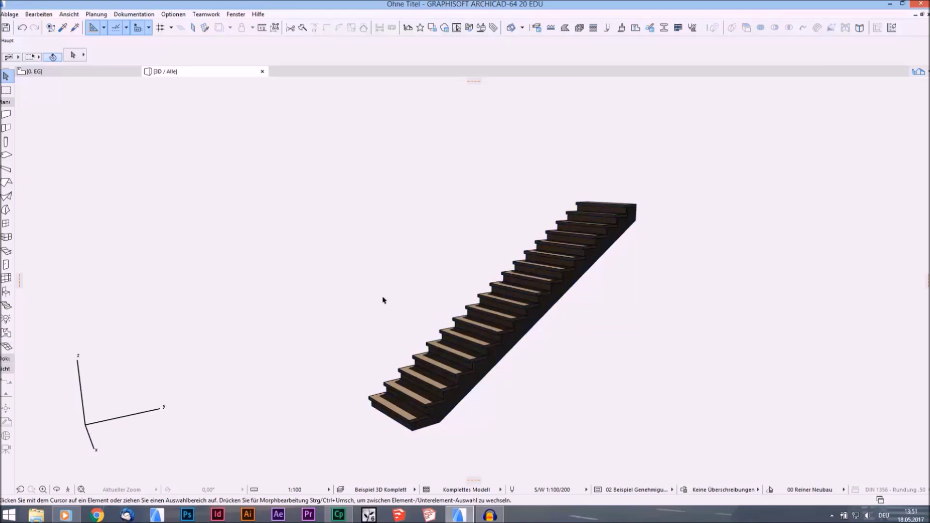
Place a section line lengthwise through the stair in the ground floor plan and open section S-01 Schnitt A-A
click(94, 73)
scroll(302, 204, down, 3)
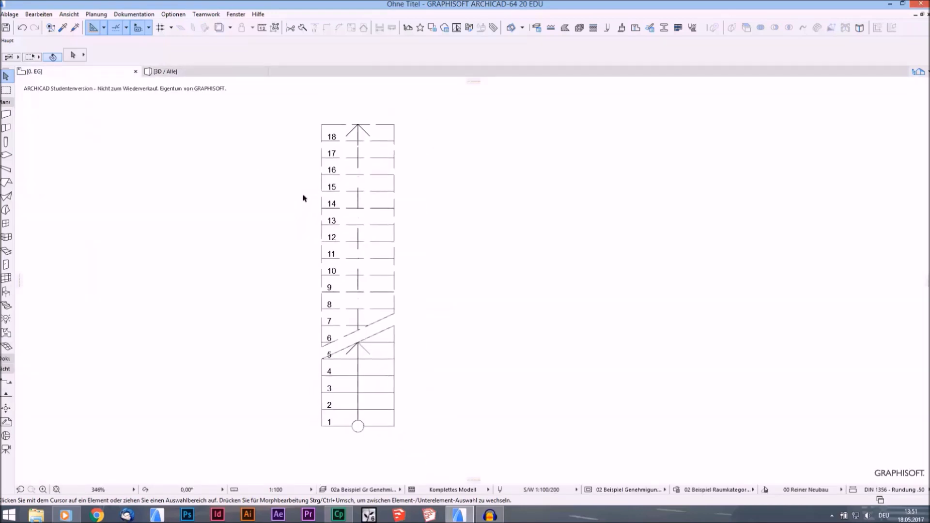
click(5, 383)
click(367, 460)
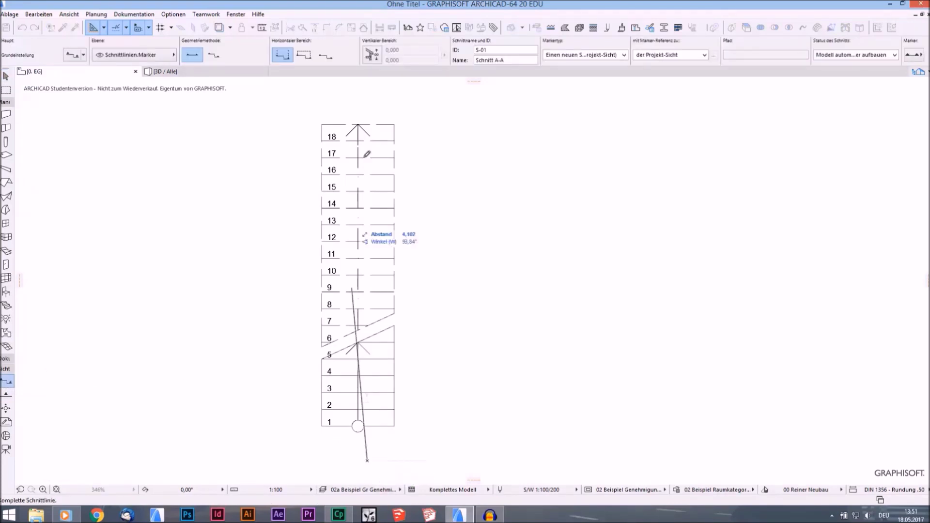
click(367, 90)
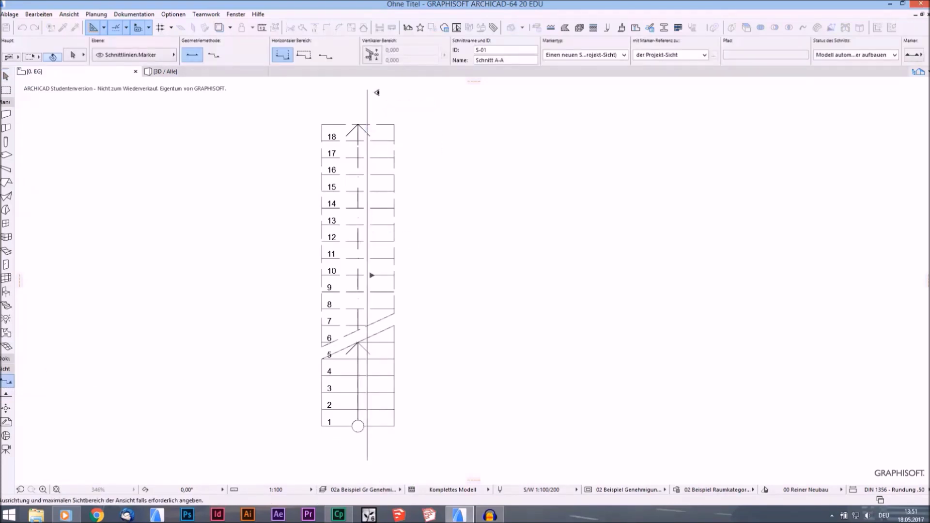
click(414, 102)
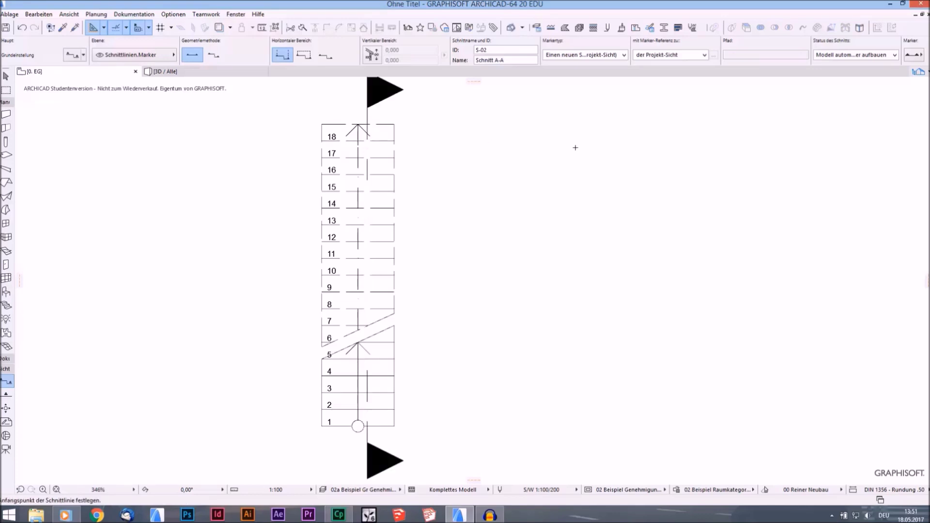
click(919, 72)
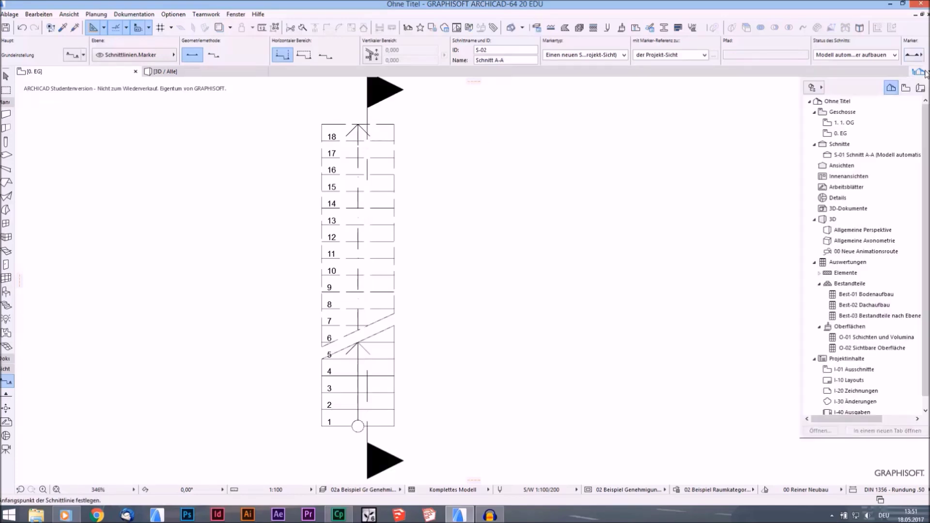
double_click(856, 156)
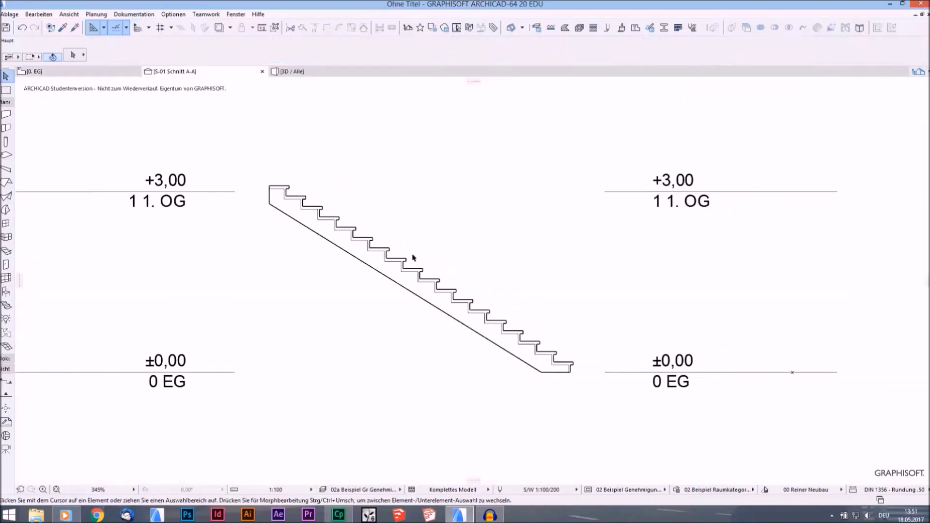
Set up the Line tool with red pen 21 for drawing on the stair section
mouse_move(467, 252)
middle_down()
mouse_move(420, 258)
mouse_move(385, 243)
middle_up()
key(l)
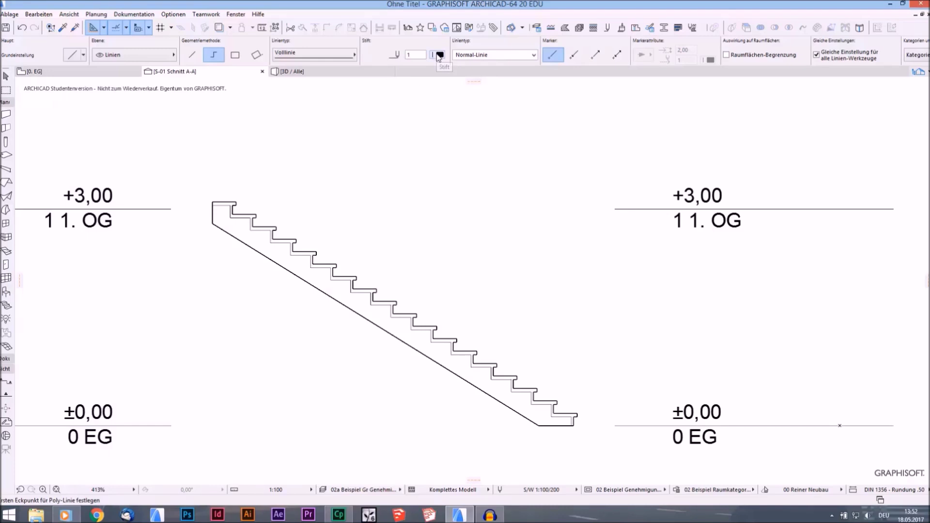
click(439, 55)
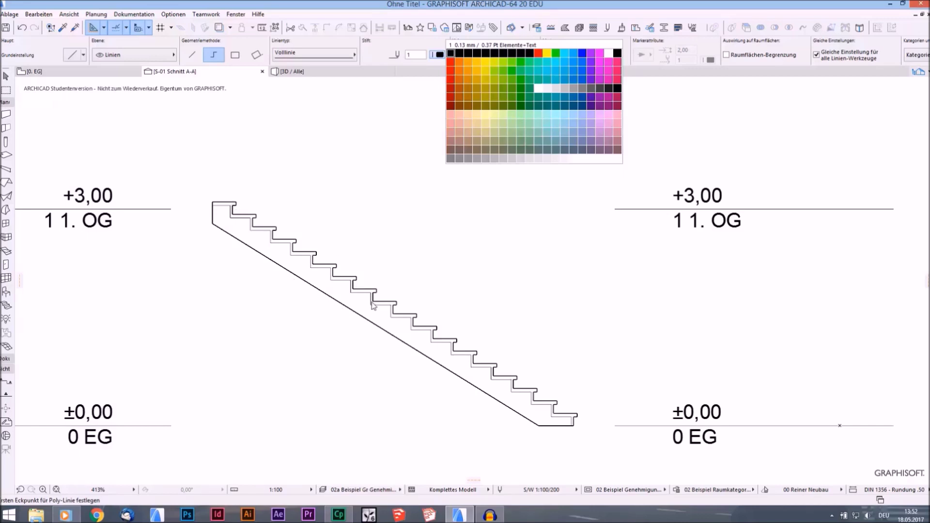
click(449, 63)
scroll(314, 179, down, 3)
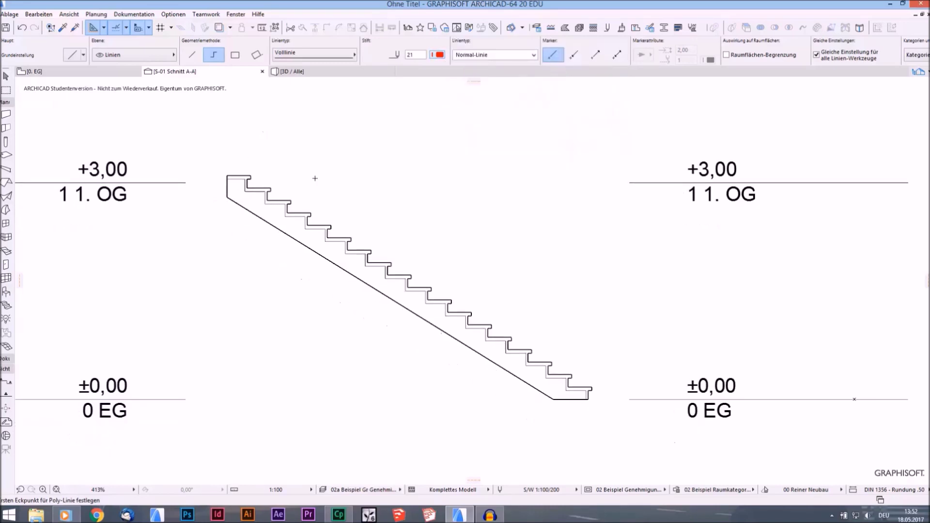
scroll(513, 317, up, 5)
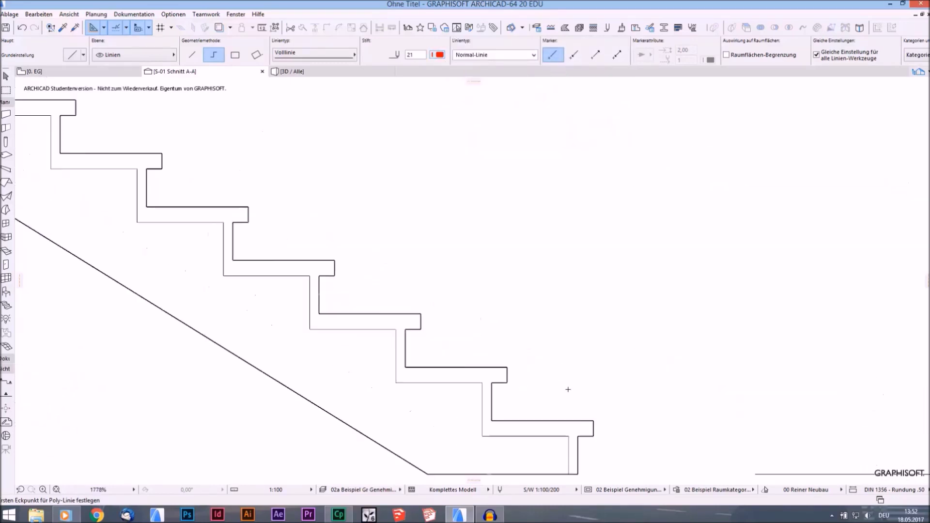
click(598, 426)
scroll(527, 361, up, 5)
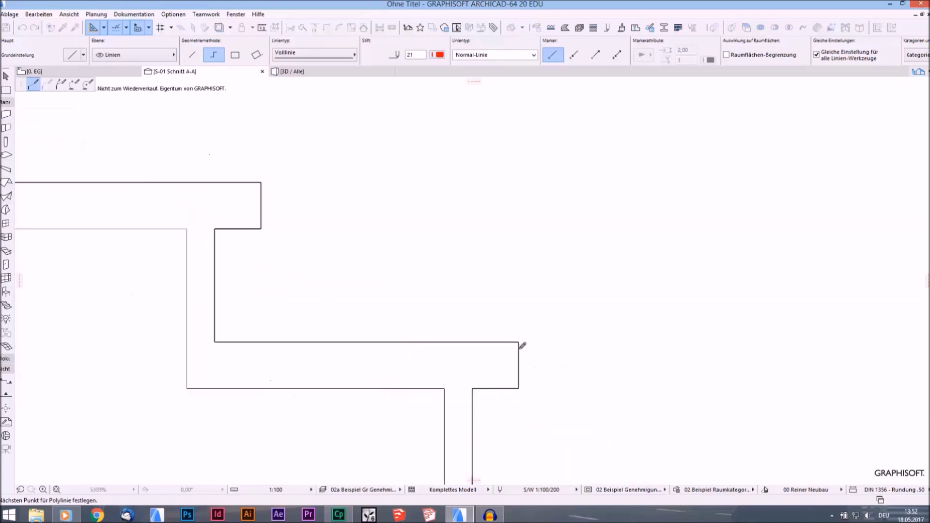
key(Escape)
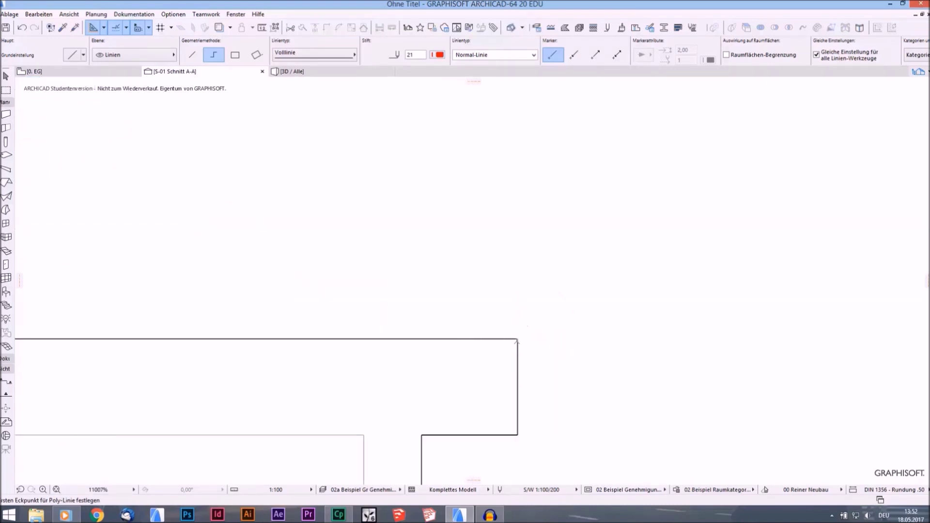
Draw a vertical red line upward from the upper front corner of the lowest tread
click(516, 338)
scroll(531, 296, down, 3)
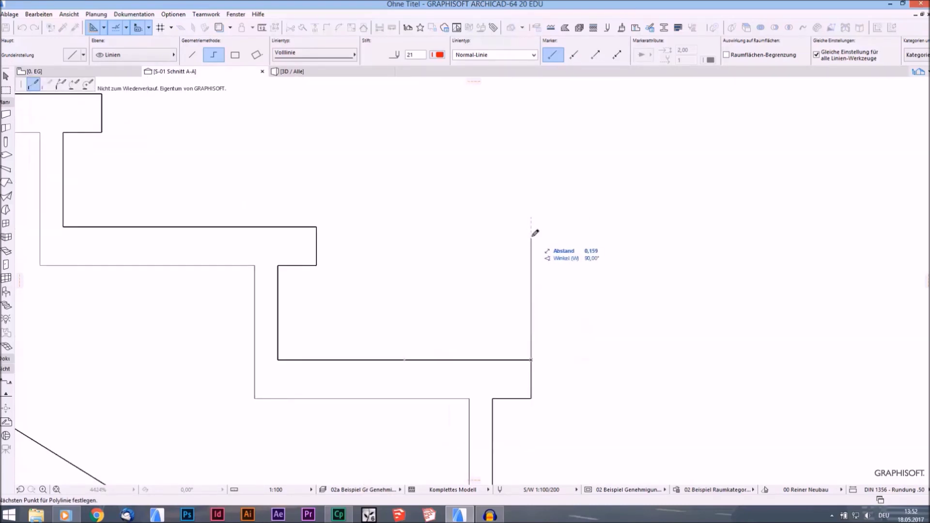
scroll(530, 131, down, 5)
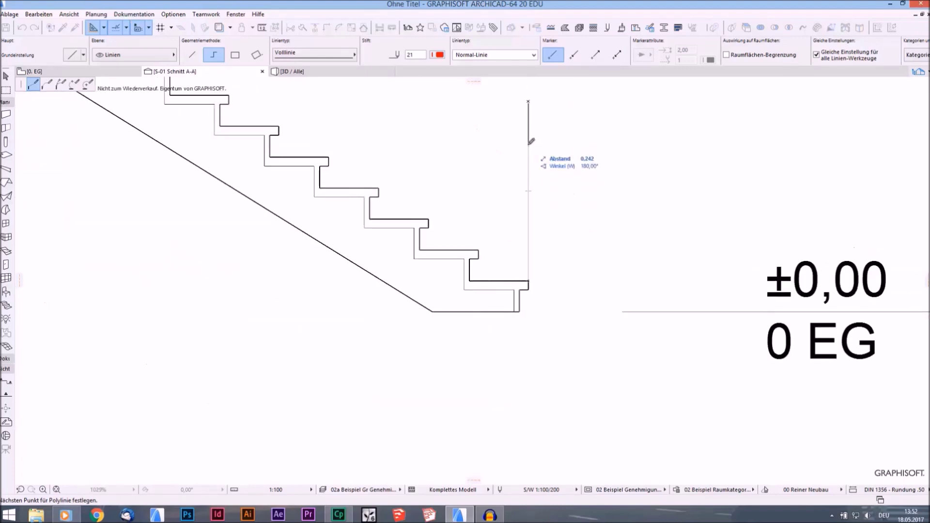
double_click(527, 104)
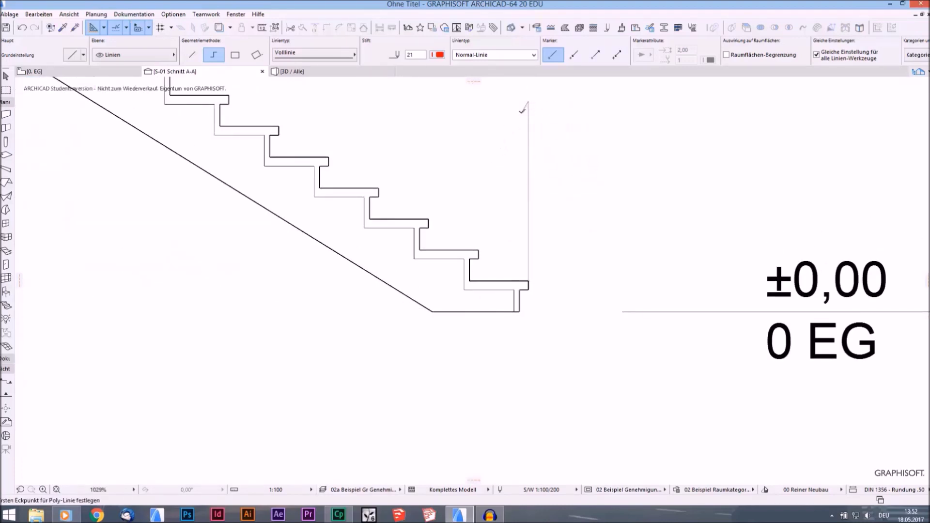
key(Escape)
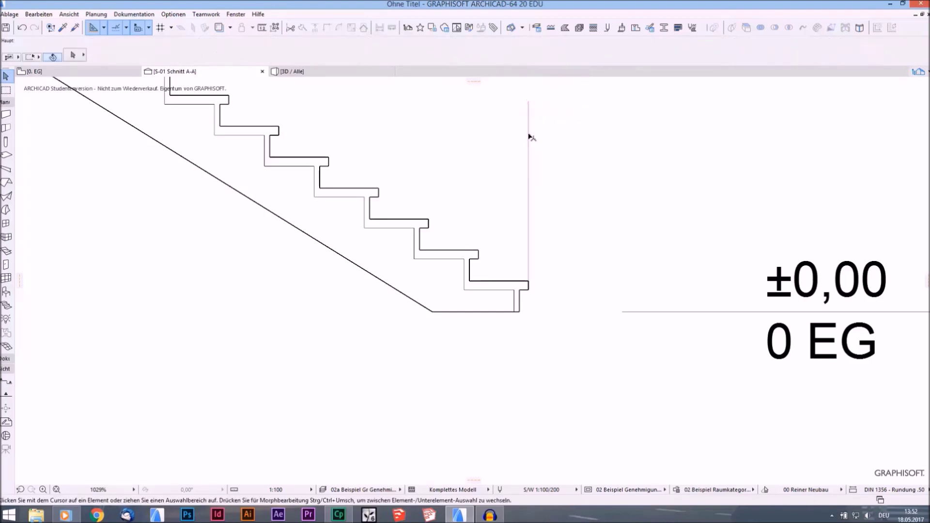
Centre the vertical red line on the lowest tread and copy it to the middle of the top tread
scroll(539, 255, down, 3)
click(539, 259)
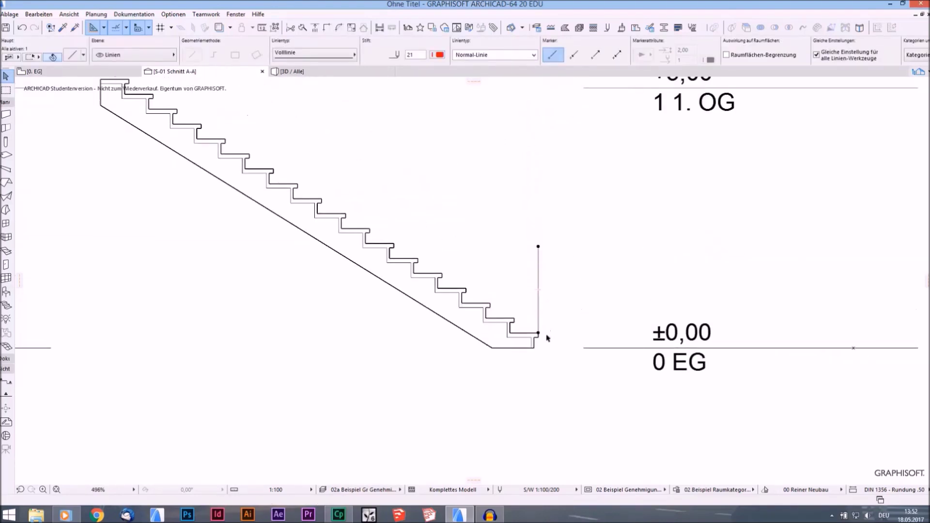
ctrl+alt+drag(538, 333, 216, 201)
key(Escape)
scroll(518, 312, up, 3)
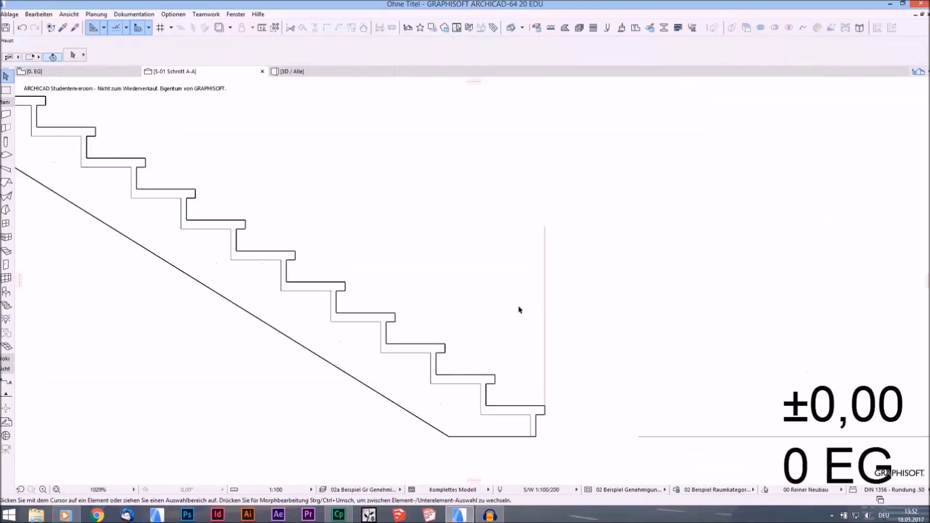
drag(544, 405, 515, 406)
scroll(563, 323, down, 2)
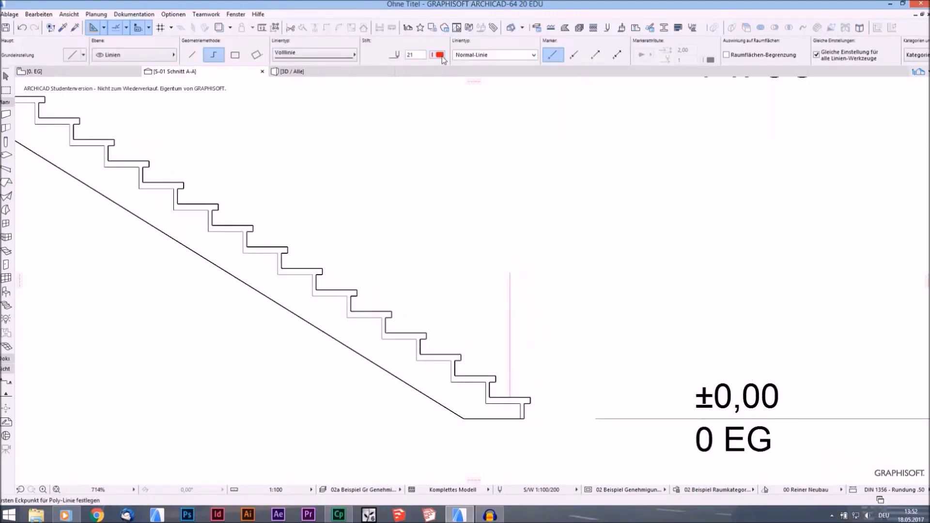
Draw a sloping line with light blue pen 14 connecting the upper ends of the two vertical red lines
click(439, 55)
click(573, 56)
click(509, 273)
scroll(402, 249, down, 4)
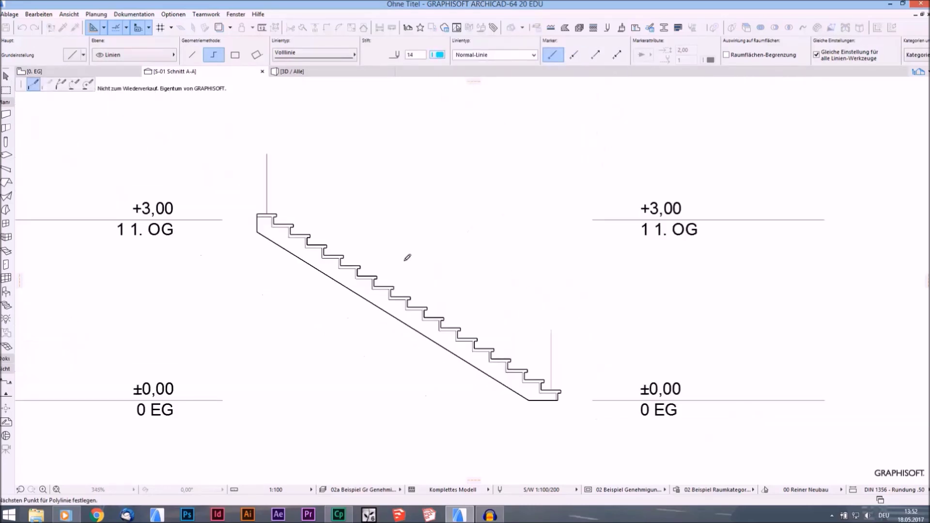
double_click(267, 154)
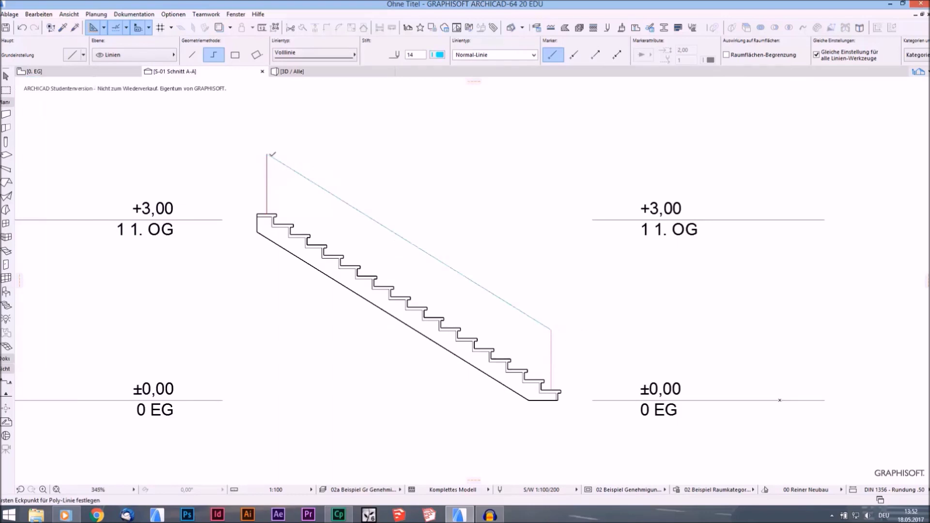
scroll(477, 273, up, 3)
scroll(426, 301, down, 3)
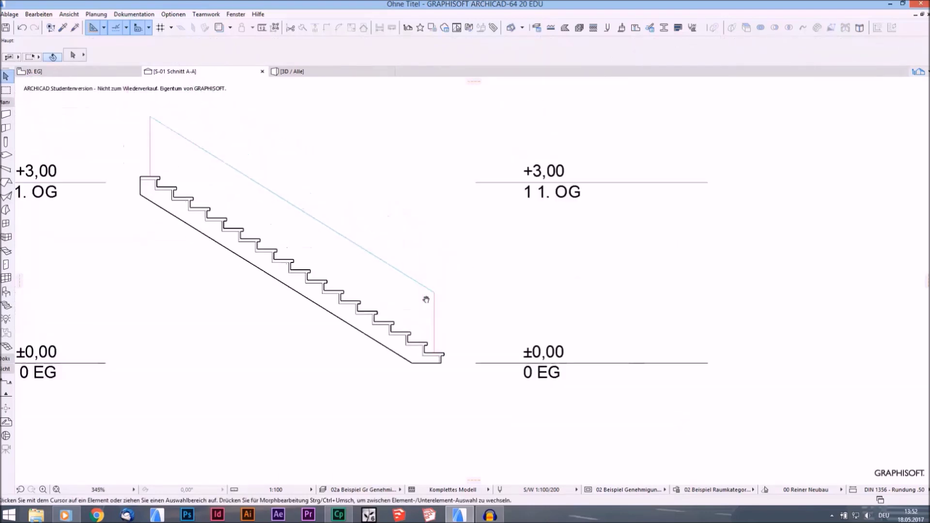
Multiply the lower vertical line into 16 shifted copies using Aufteilen - 1, spread between the lowest and top treads
click(437, 309)
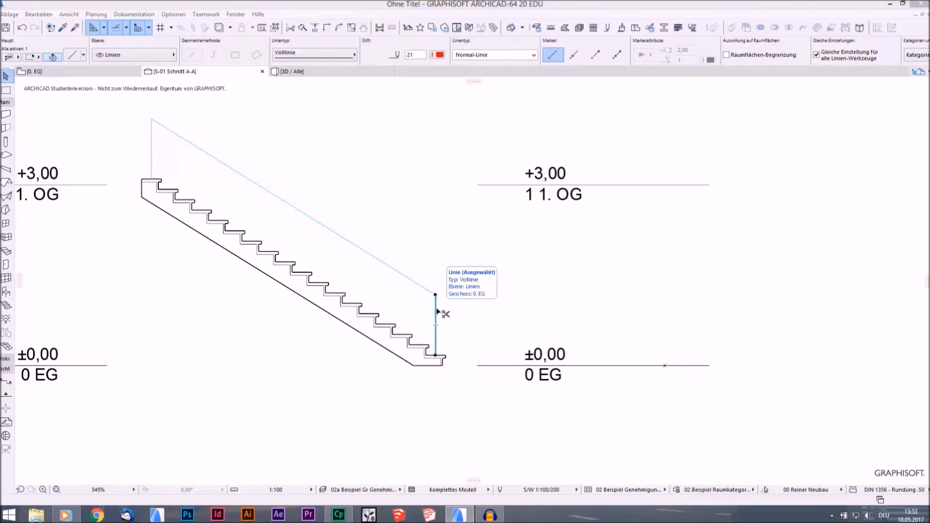
key(ctrl+u)
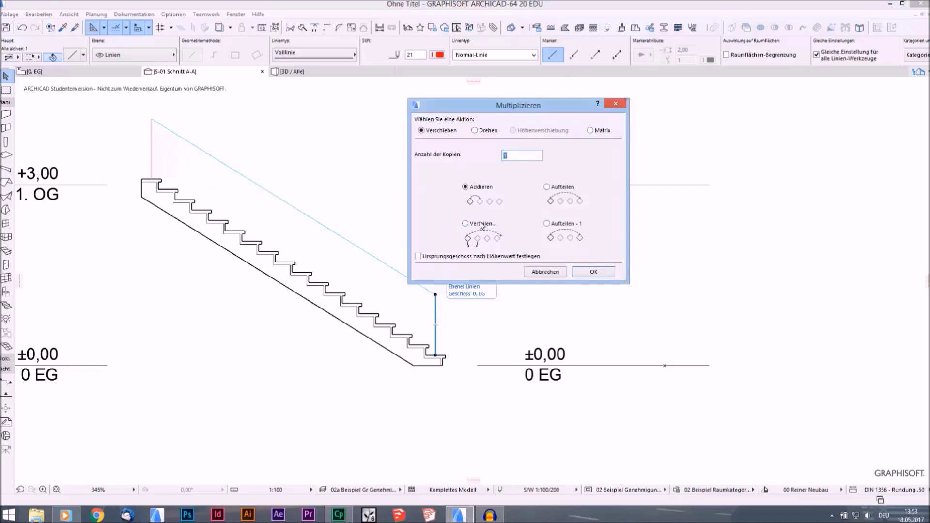
drag(506, 110, 447, 149)
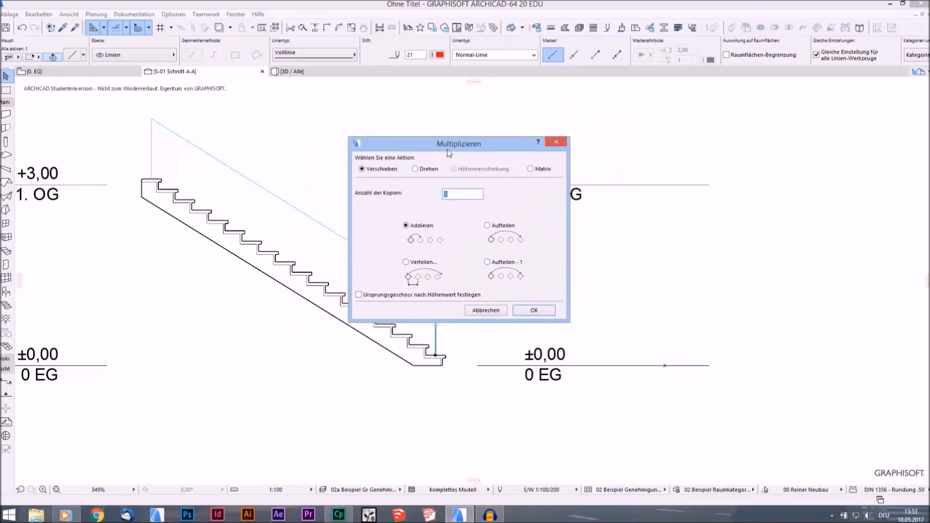
drag(446, 149, 450, 128)
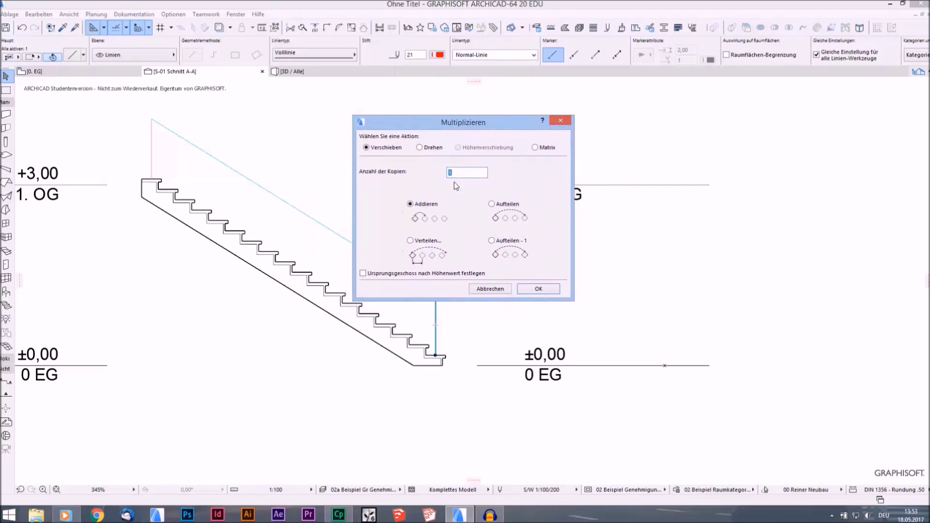
click(493, 241)
click(458, 173)
click(528, 289)
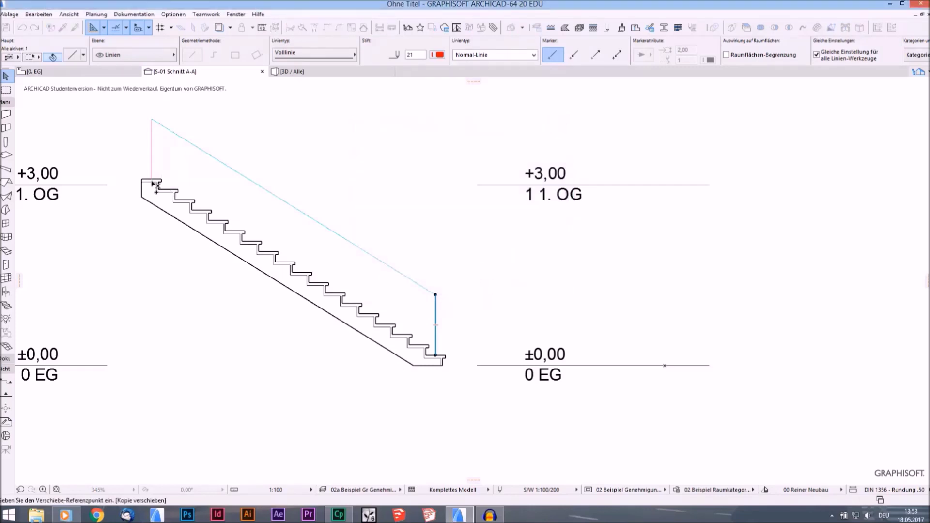
click(435, 356)
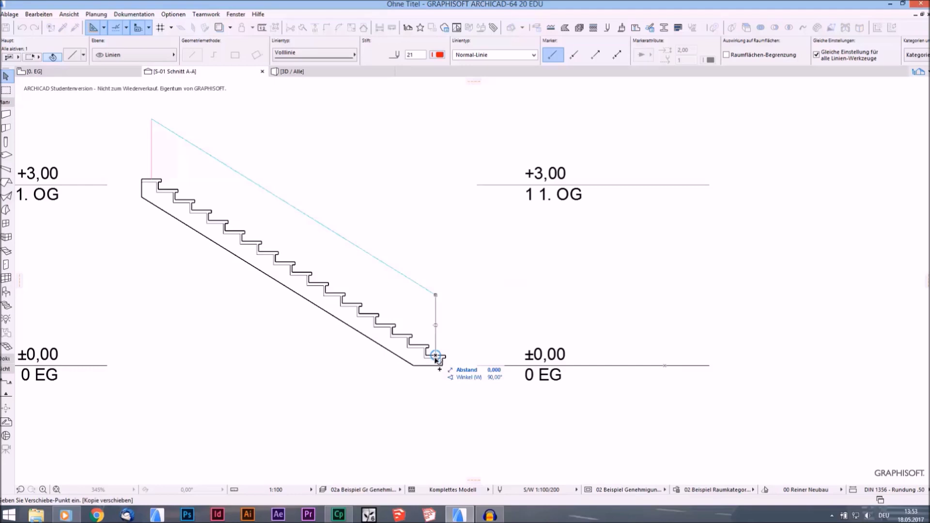
click(152, 180)
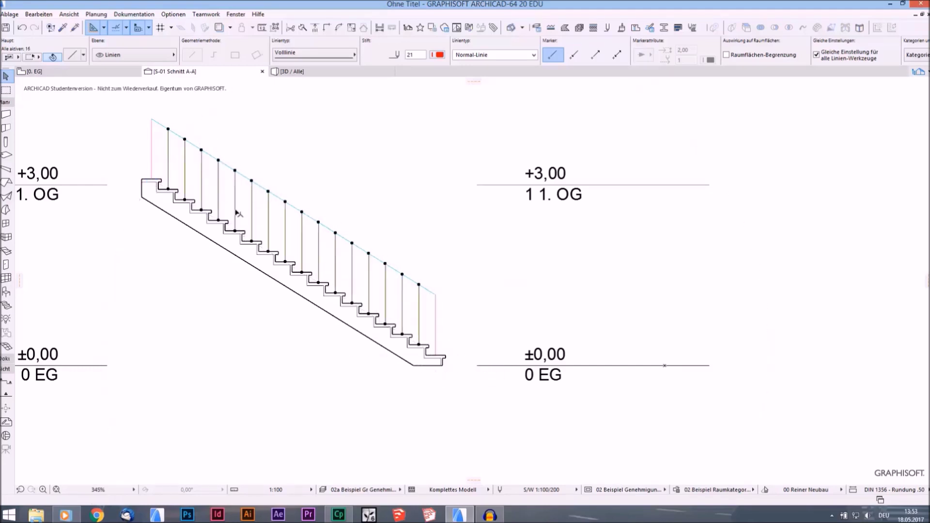
key(Escape)
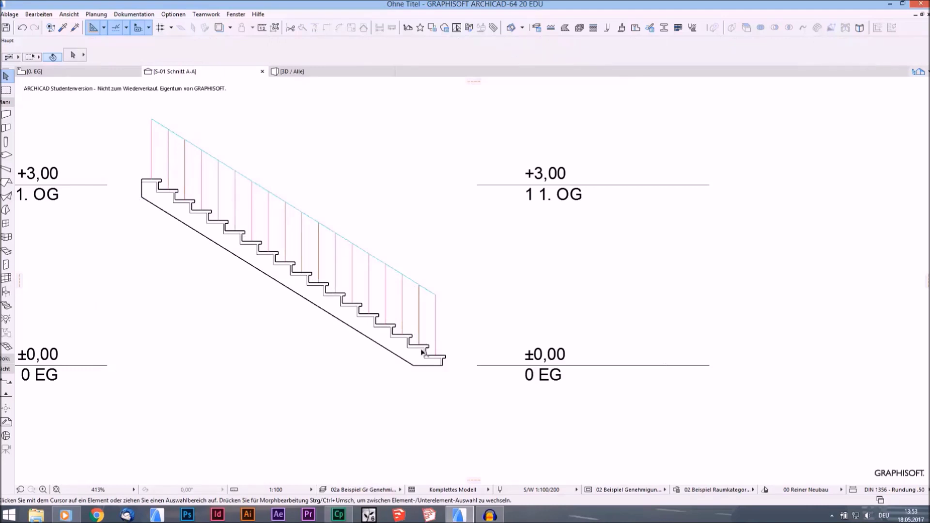
Stretch the lower end of the sloping light blue line a short distance past the lowest vertical post, keeping its slope
scroll(422, 348, up, 2)
scroll(420, 334, down, 4)
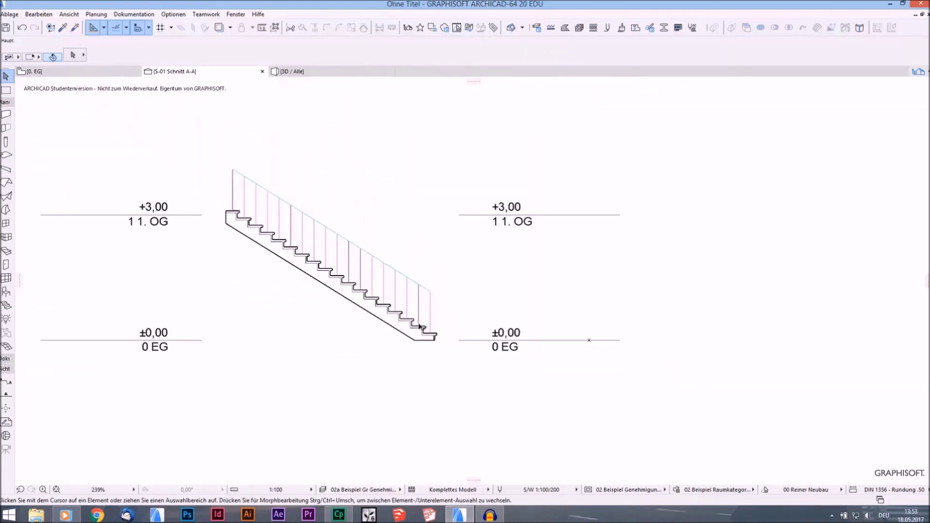
scroll(420, 328, up, 4)
scroll(373, 269, down, 2)
middle_drag(374, 270, 417, 342)
click(451, 322)
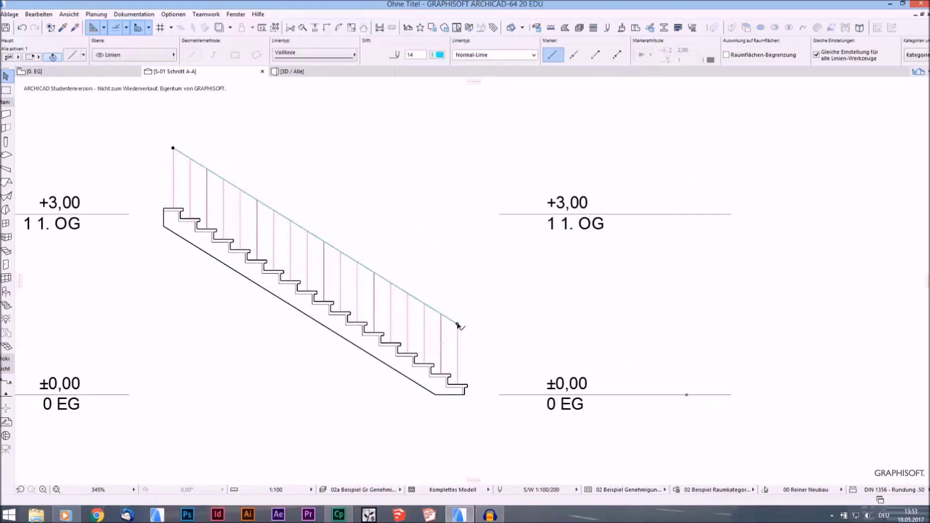
click(457, 325)
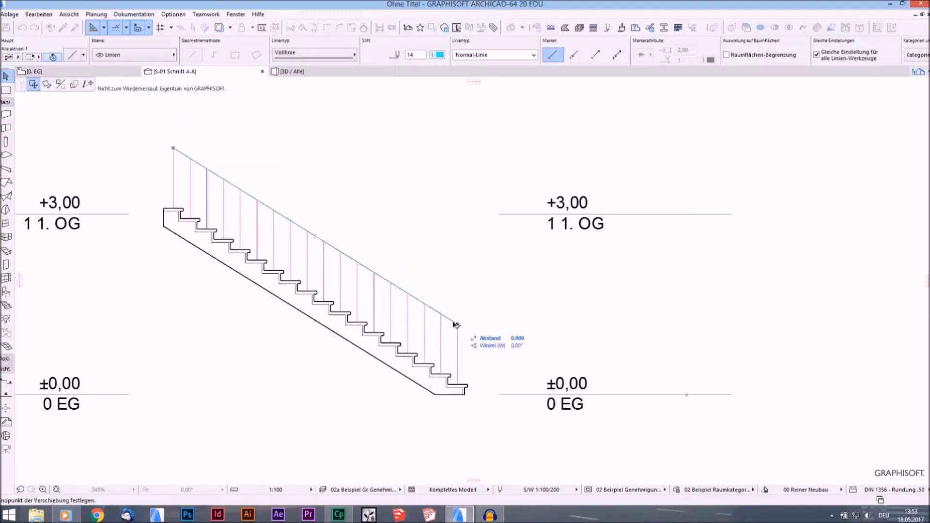
click(88, 84)
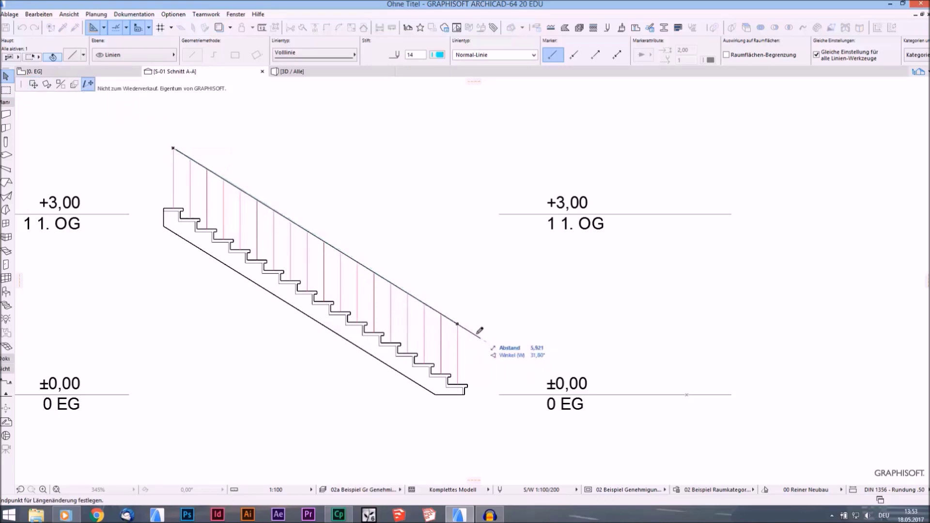
click(476, 334)
key(Escape)
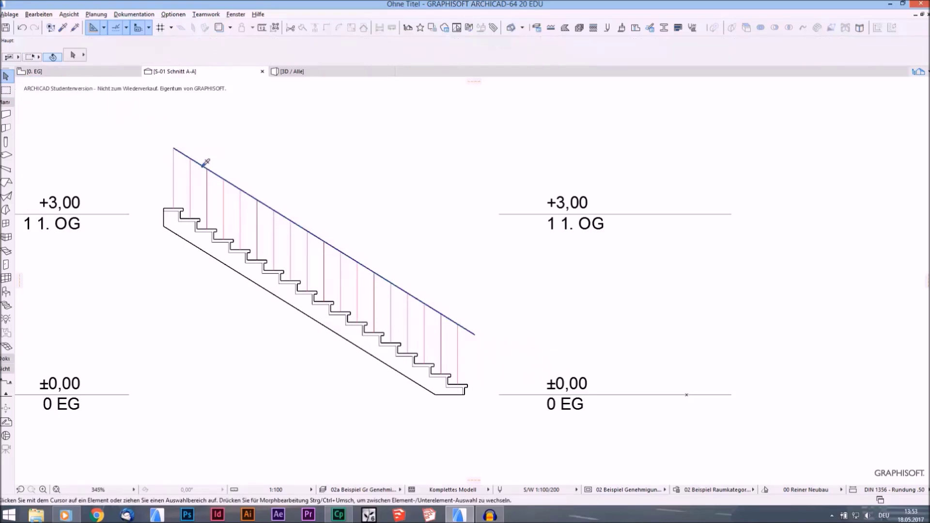
Draw a short horizontal line outward from the upper end of the handrail, using the sloping line's settings
alt+click(205, 162)
click(173, 148)
double_click(122, 147)
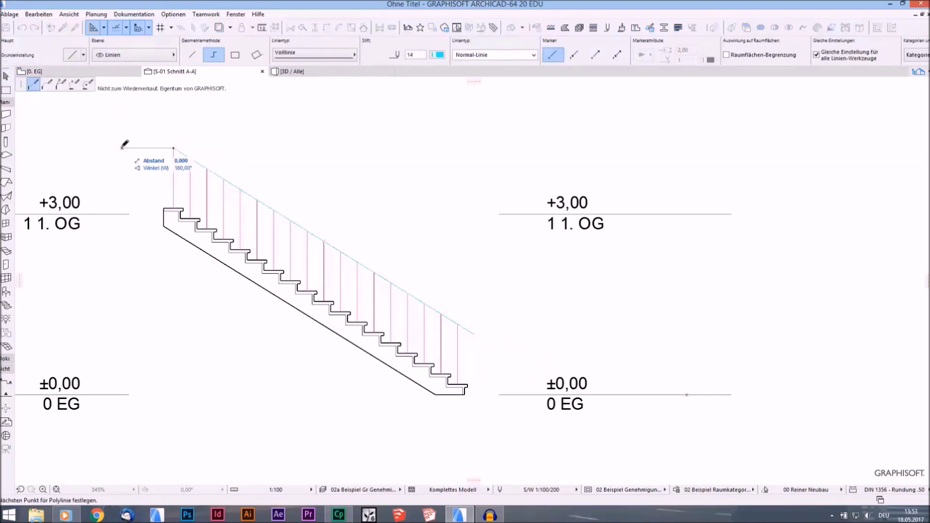
Open Suchen & aktivieren with the lowest vertical line selected and add Stift as a search criterion
scroll(322, 243, down, 3)
scroll(378, 248, up, 4)
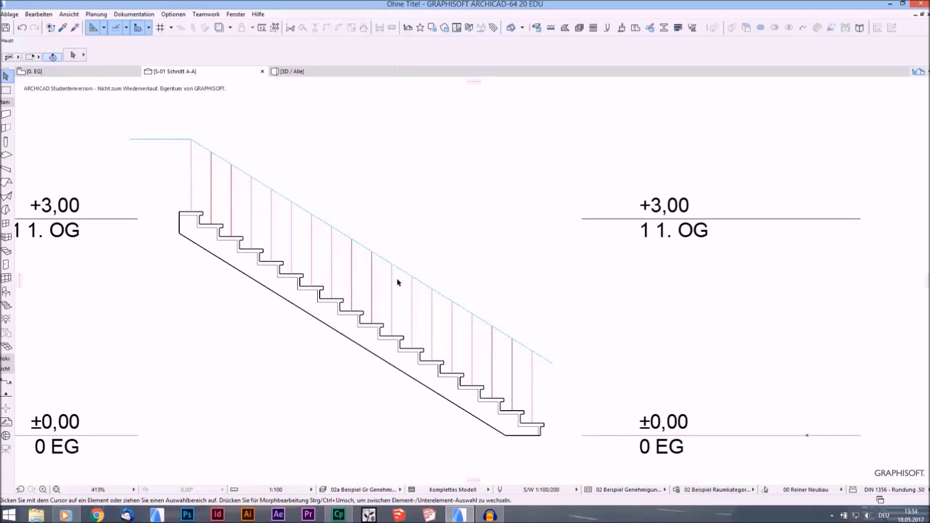
key(ctrl+f)
mouse_move(553, 95)
mouse_down()
mouse_move(568, 110)
mouse_move(563, 95)
mouse_move(563, 106)
mouse_up()
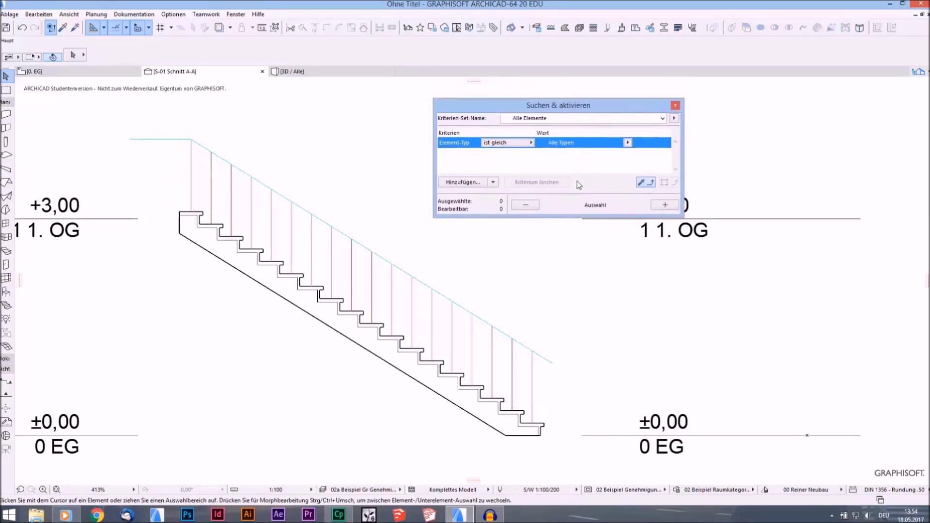
click(532, 368)
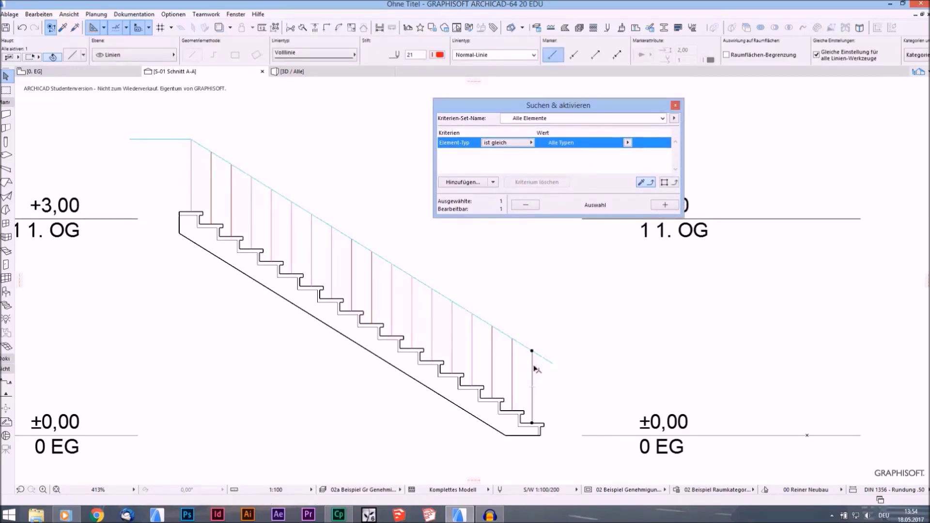
click(467, 182)
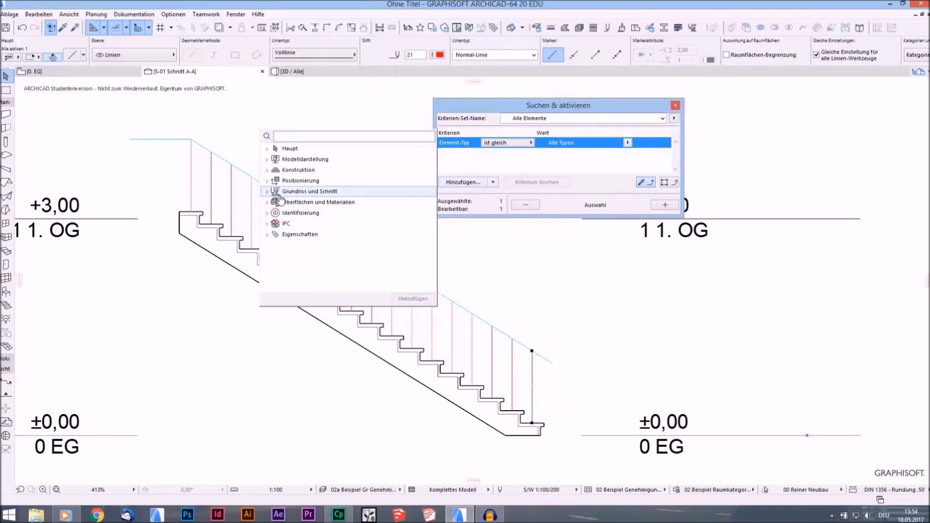
click(268, 202)
click(267, 191)
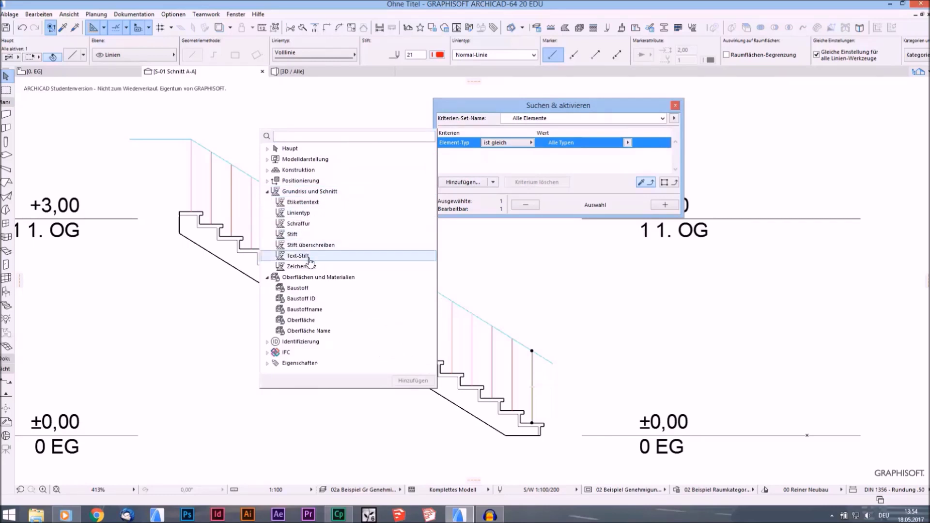
click(293, 235)
double_click(294, 236)
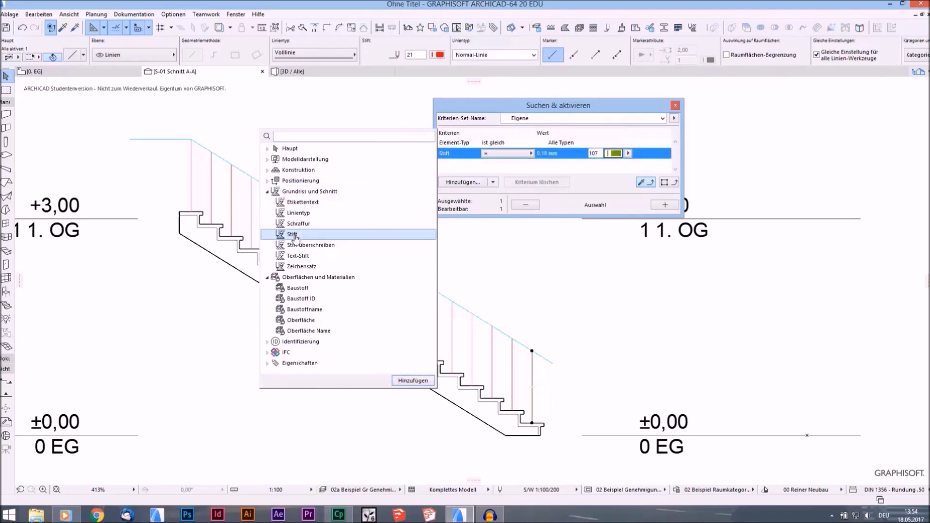
Set the Element-Typ criterion to Linie
click(570, 172)
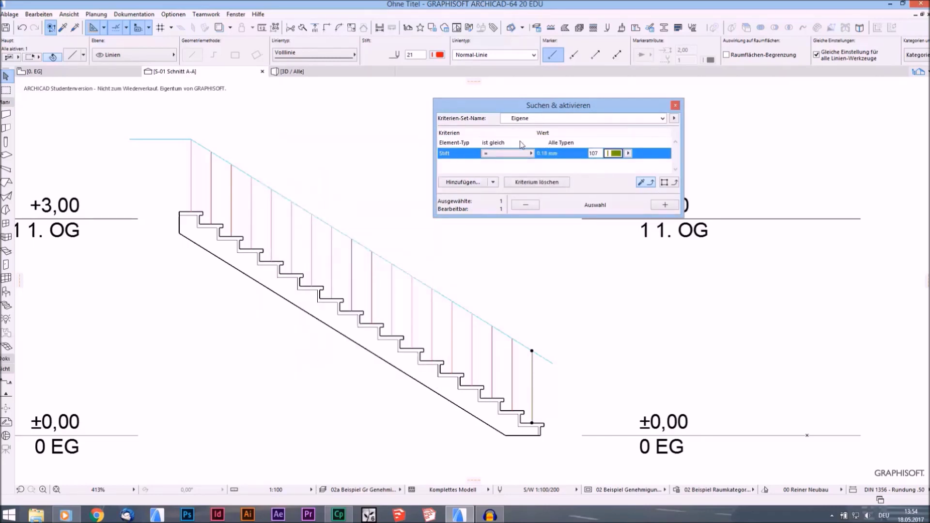
click(451, 144)
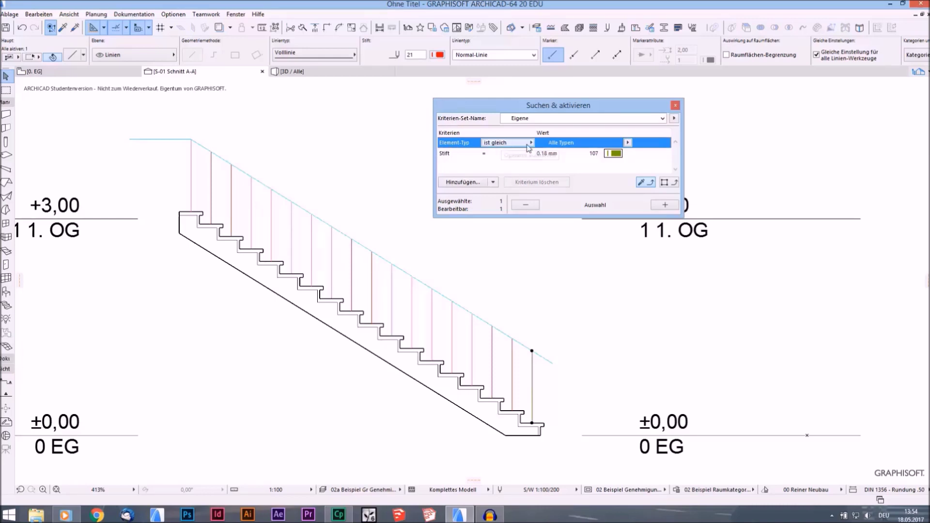
click(628, 143)
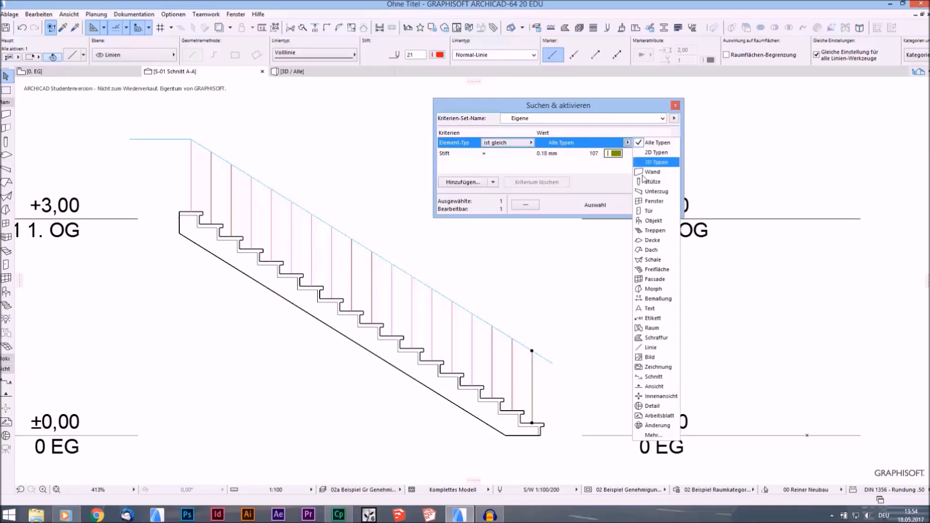
click(652, 349)
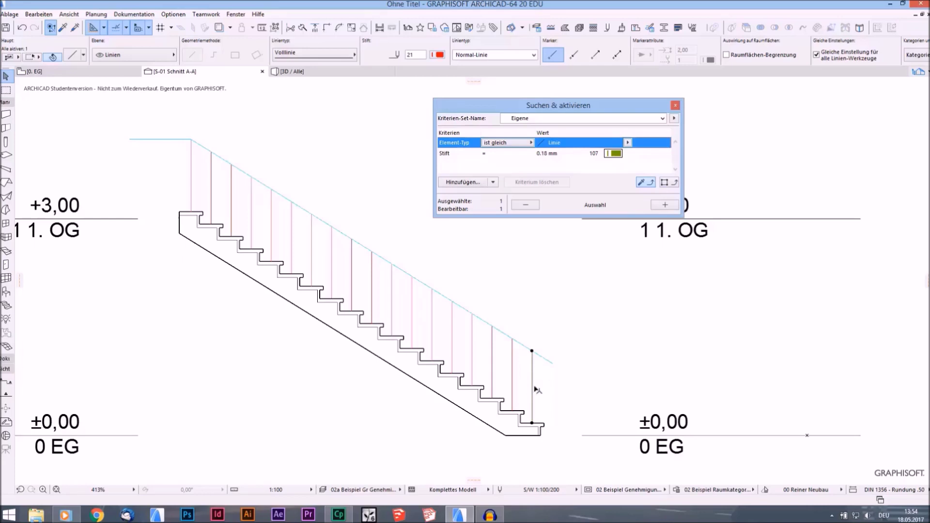
Adopt the search criteria from the lowest vertical line and, for comparison, from the sloping line with pen 14
click(668, 184)
click(506, 334)
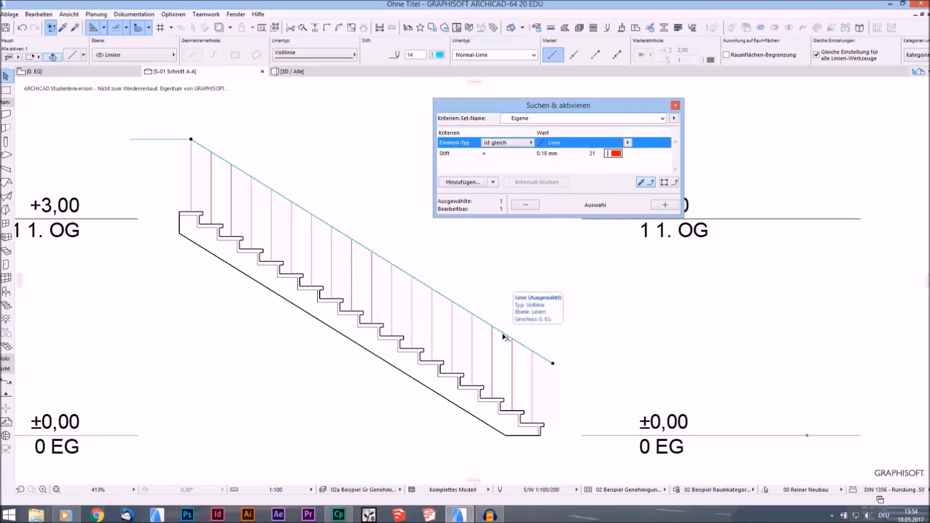
click(664, 183)
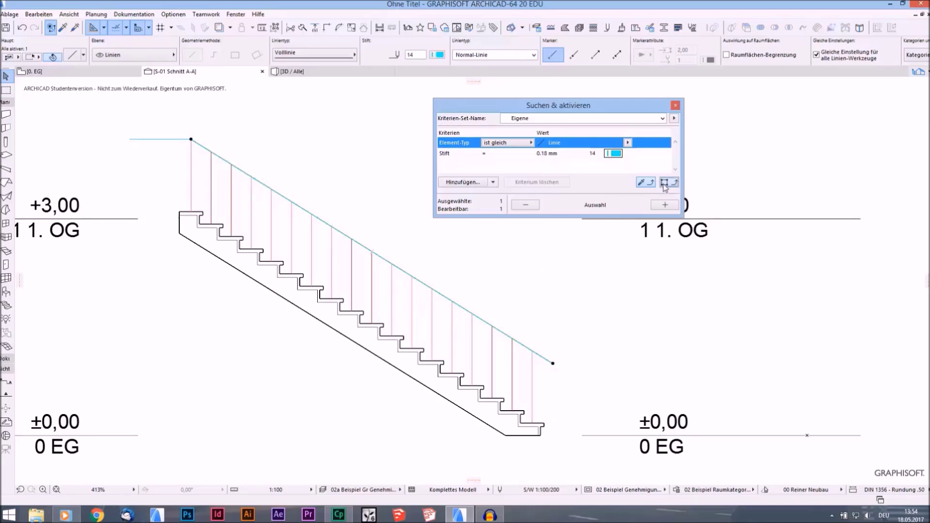
Adopt pen 21 from the lowest vertical line as the search criterion and add all matching lines to the selection
click(532, 368)
click(670, 183)
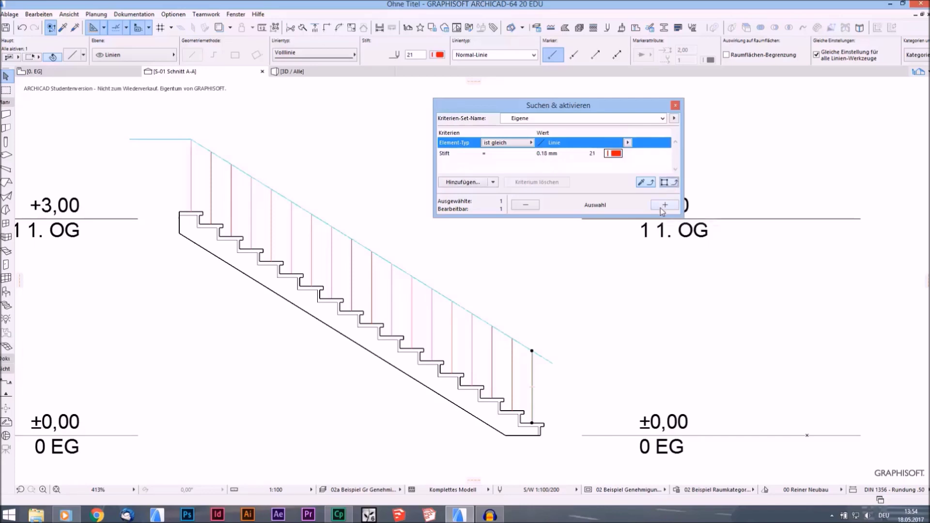
click(663, 206)
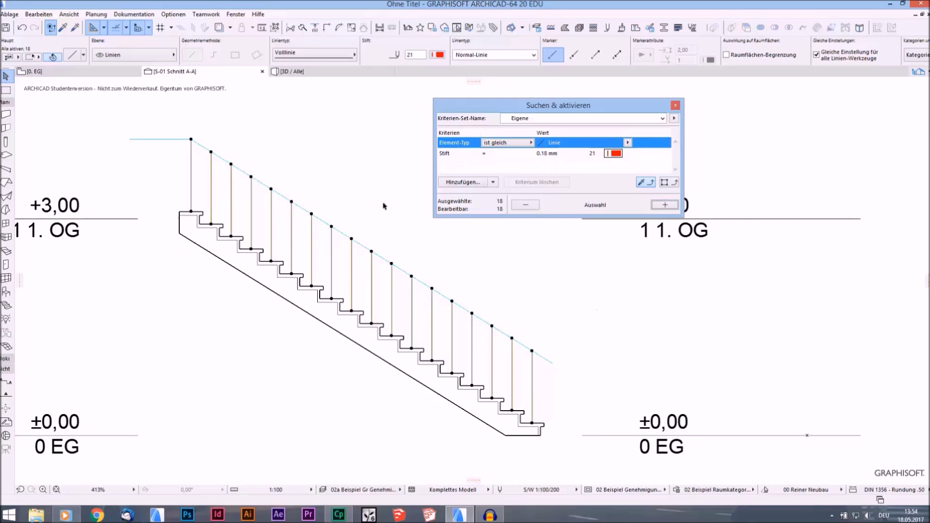
scroll(407, 313, down, 2)
scroll(406, 325, up, 2)
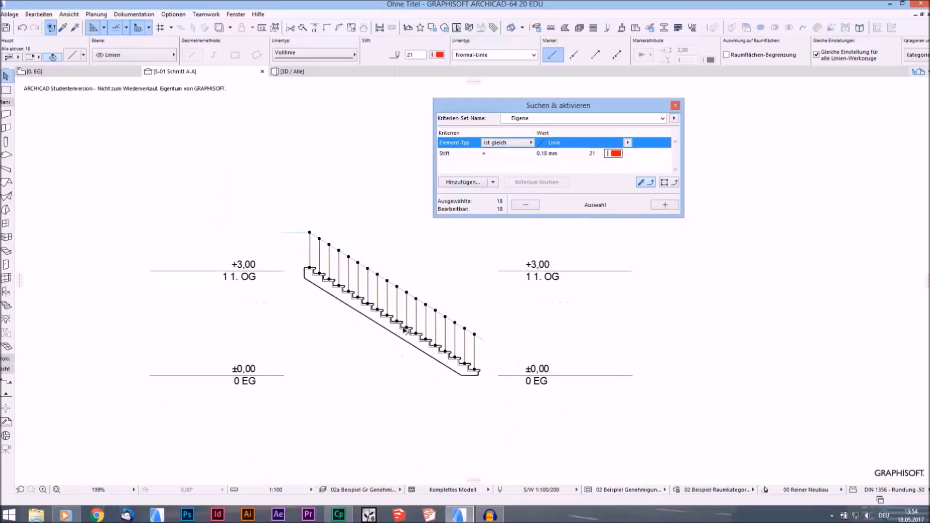
scroll(407, 329, down, 1)
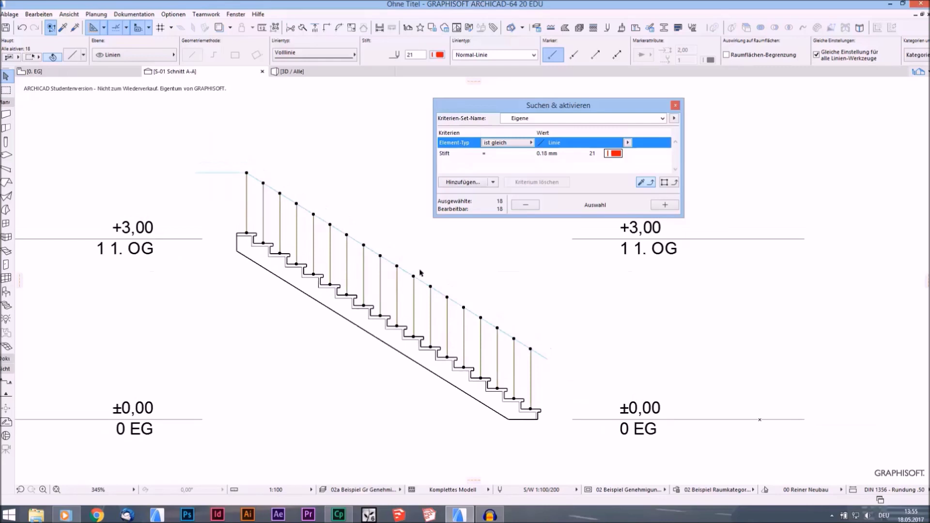
middle_drag(538, 289, 550, 307)
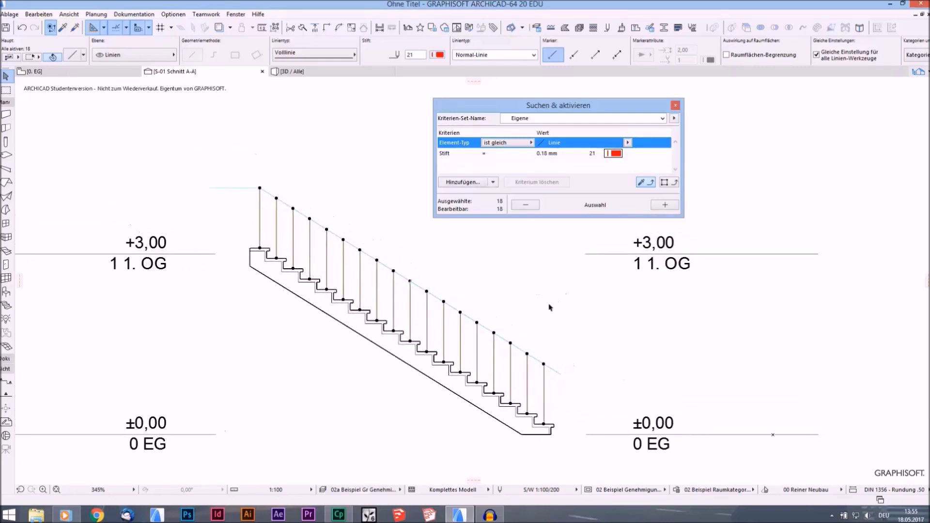
scroll(541, 266, down, 1)
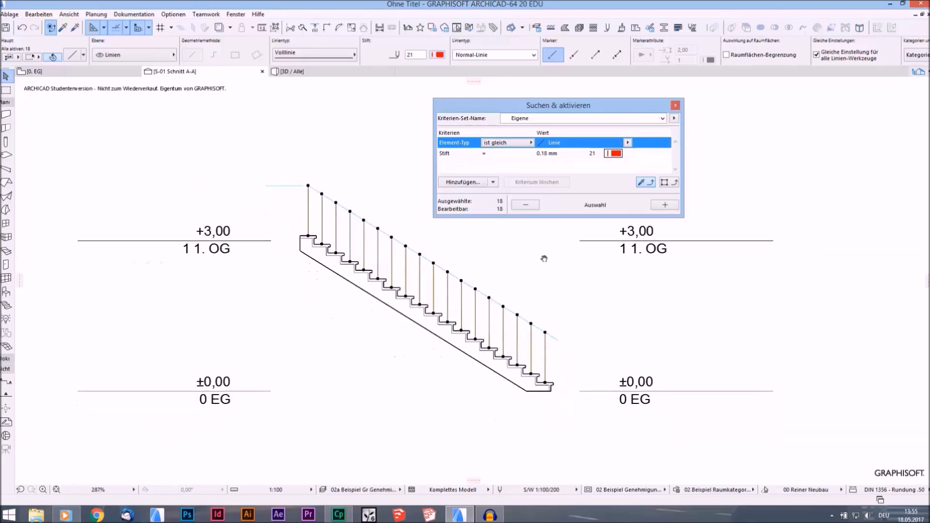
scroll(439, 290, up, 2)
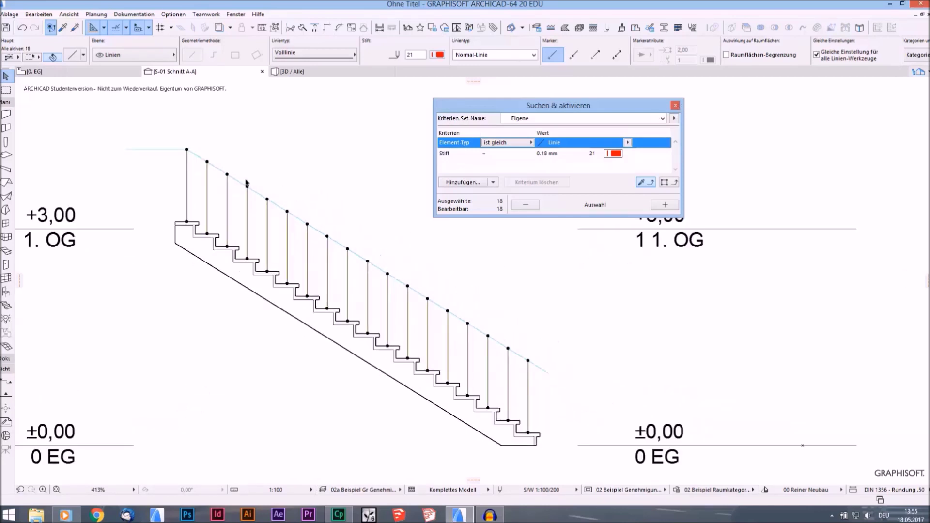
scroll(246, 183, down, 2)
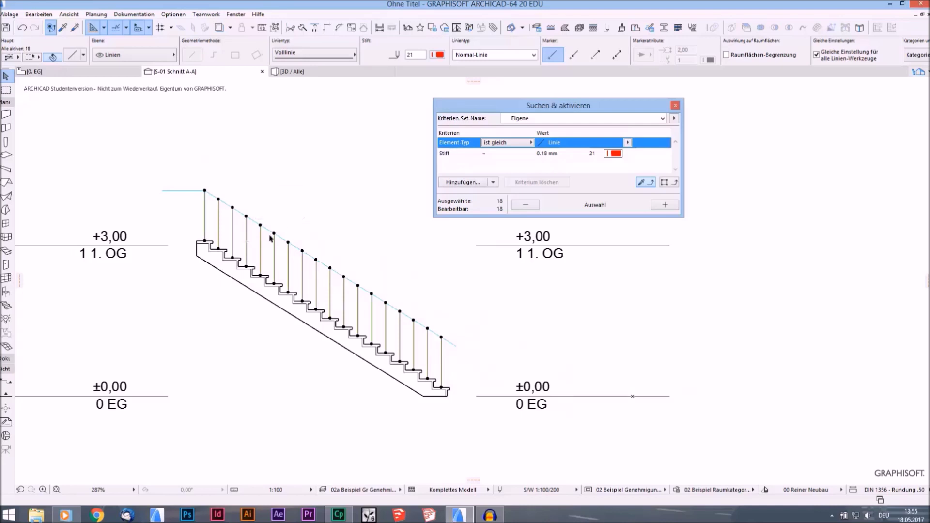
Start creating a TrussMaker truss from the selected vertical lines, moving its settings dialog clear of the upper posts
click(103, 16)
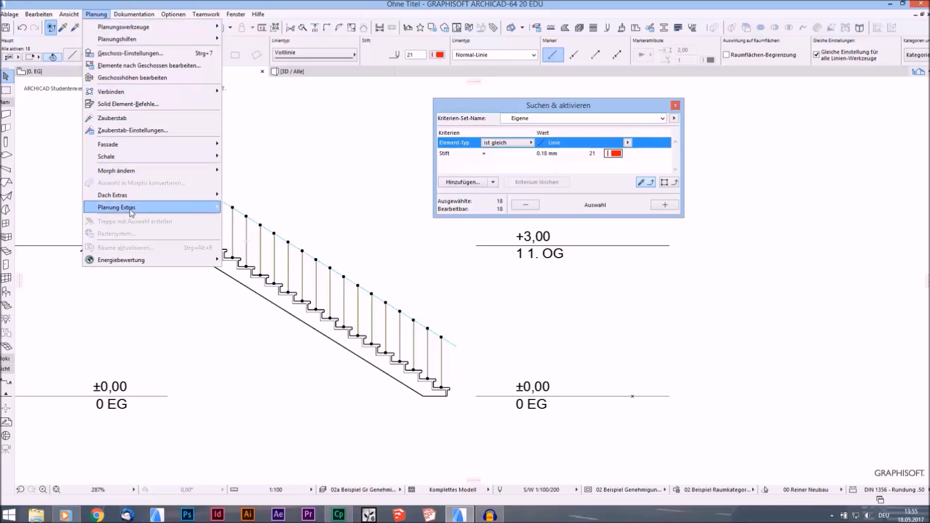
mouse_move(130, 212)
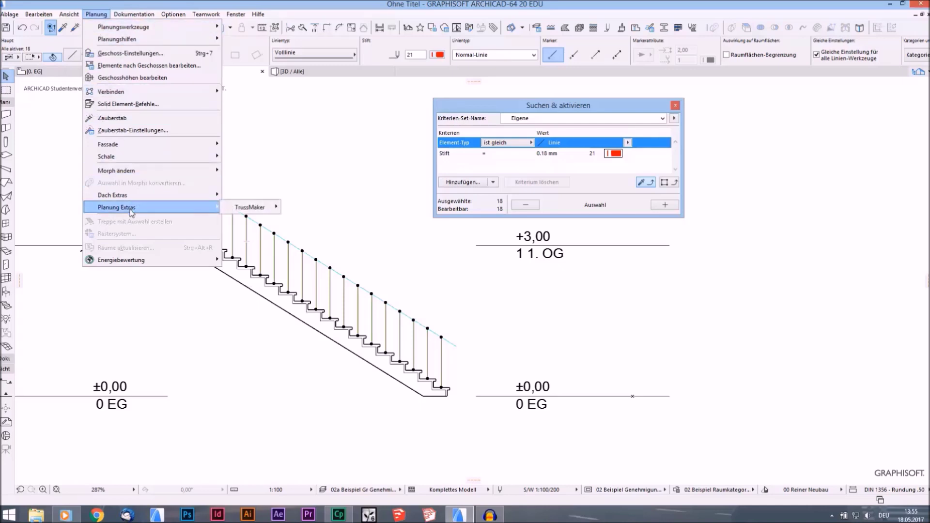
mouse_move(259, 212)
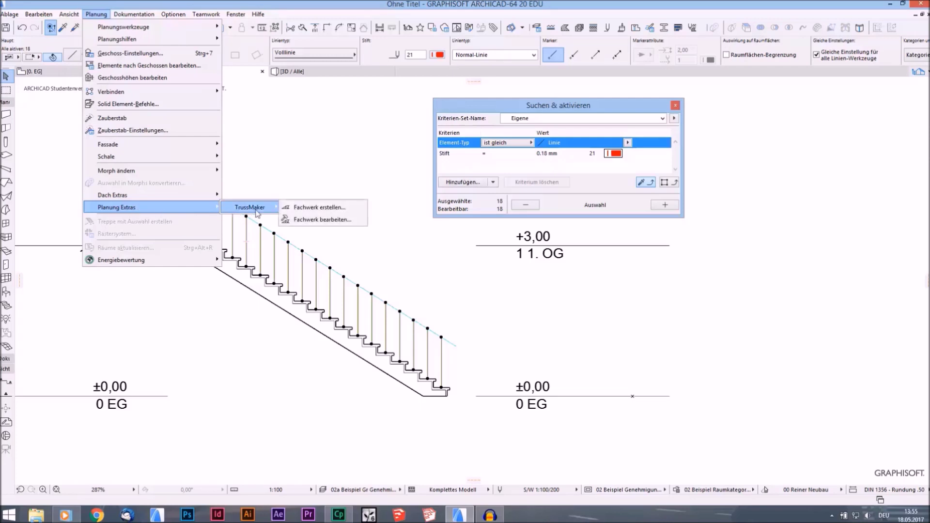
click(337, 211)
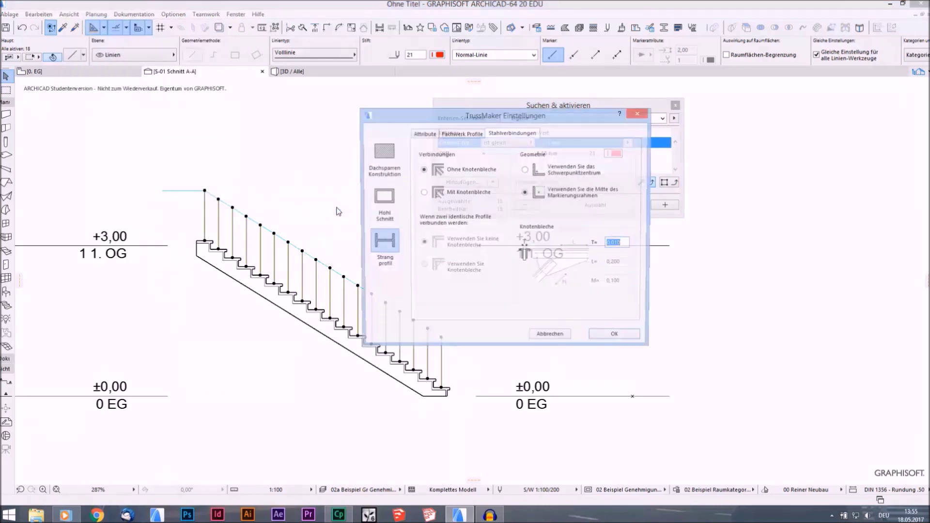
drag(470, 115, 416, 138)
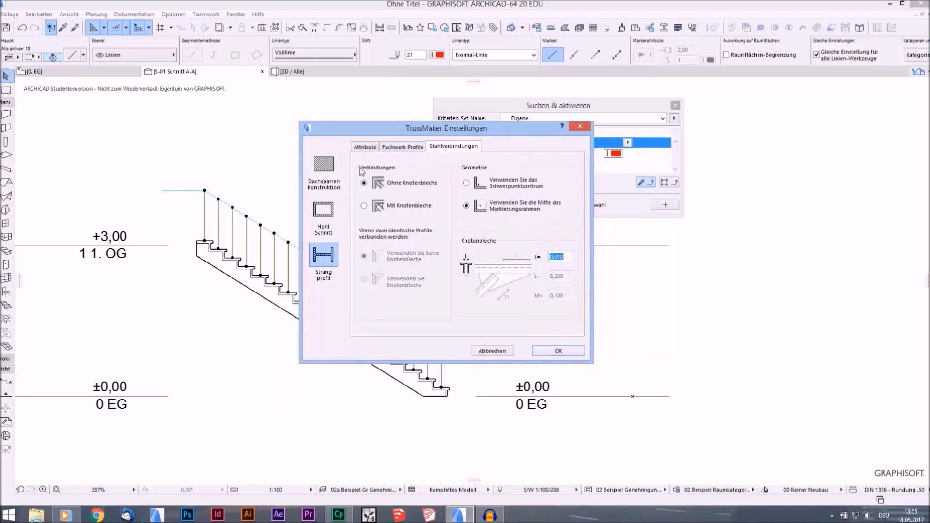
Compare the truss construction types, choose Hohl Schnitt for the posts, and open its attribute settings
click(328, 218)
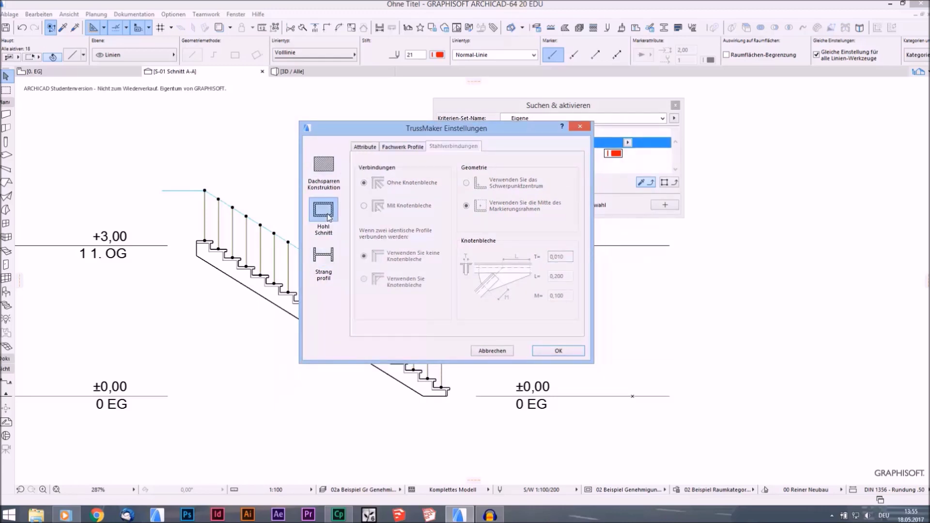
click(328, 168)
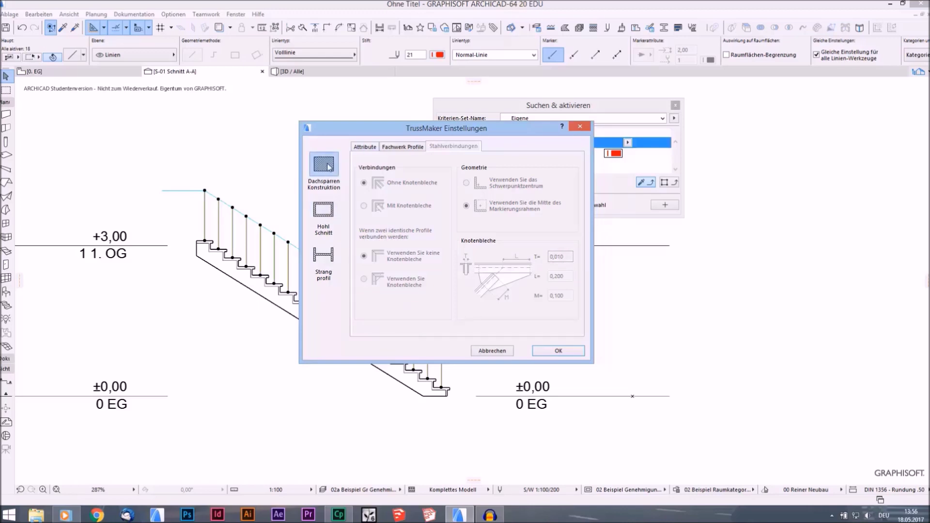
click(330, 272)
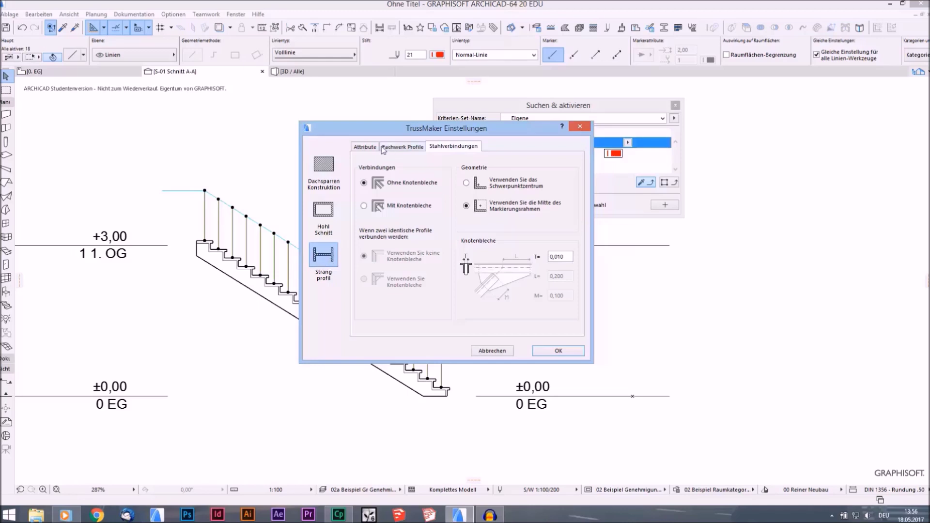
click(332, 217)
click(364, 147)
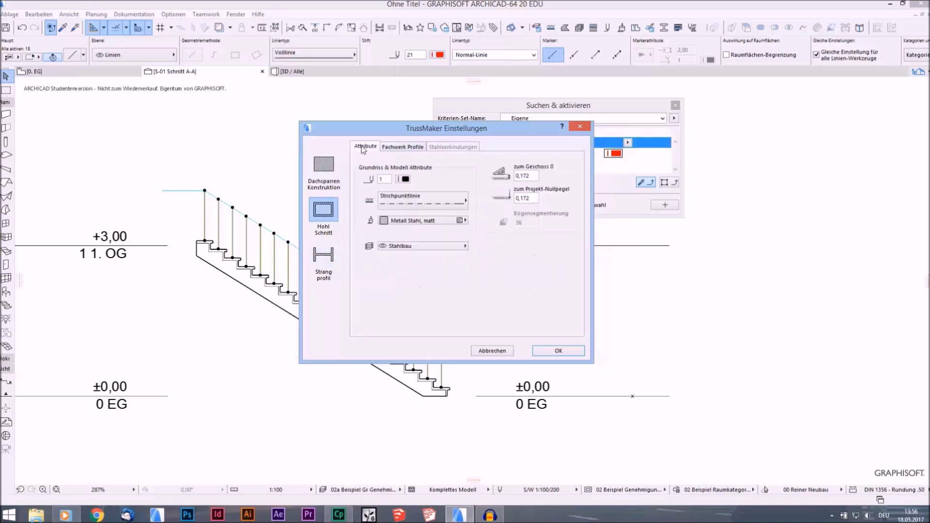
Set the surface of the posts' truss to Metall Stahl, matt, checking its profile settings as well
click(402, 147)
click(364, 148)
click(401, 147)
click(366, 147)
click(417, 221)
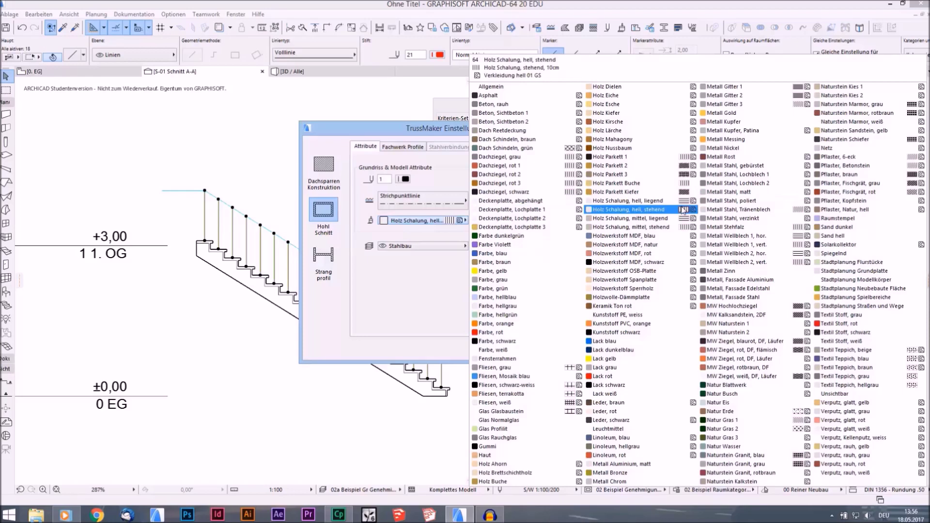
click(758, 194)
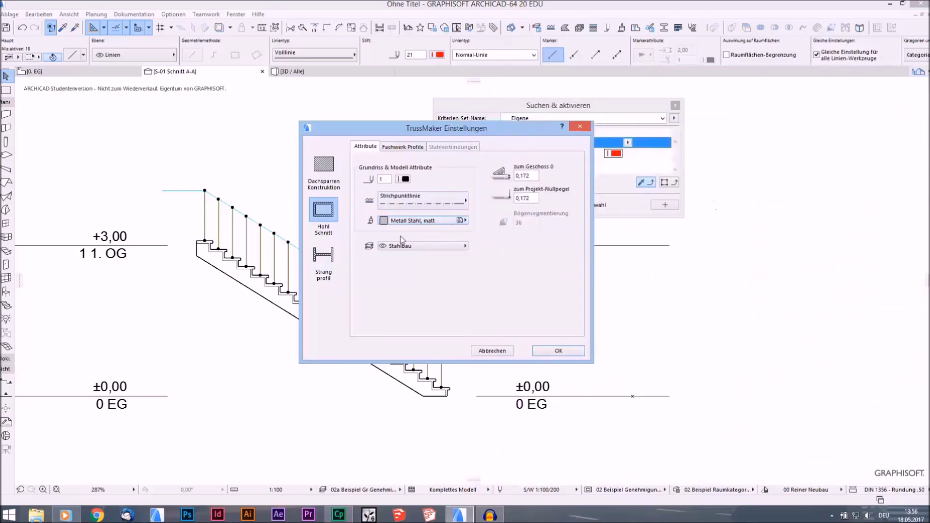
Give the pen 21 posts a round hollow profile with a diameter of 0,010
click(401, 148)
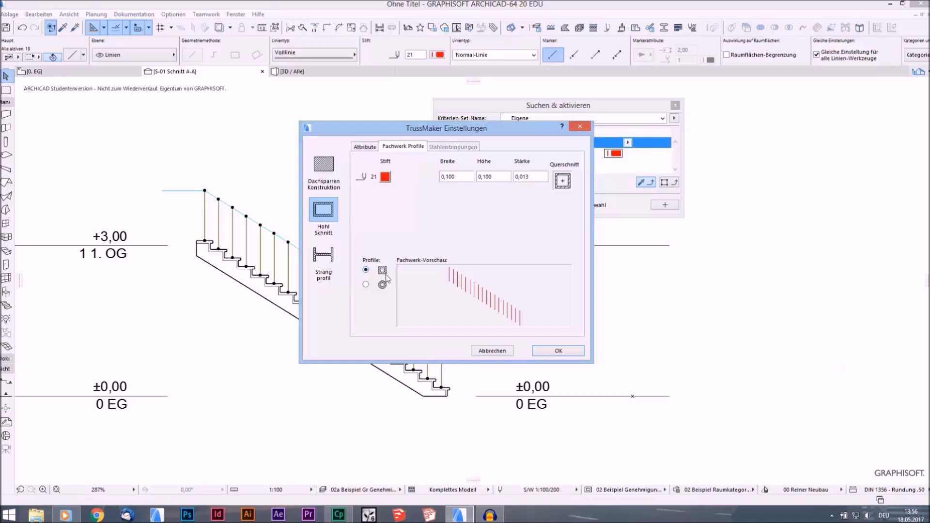
click(366, 285)
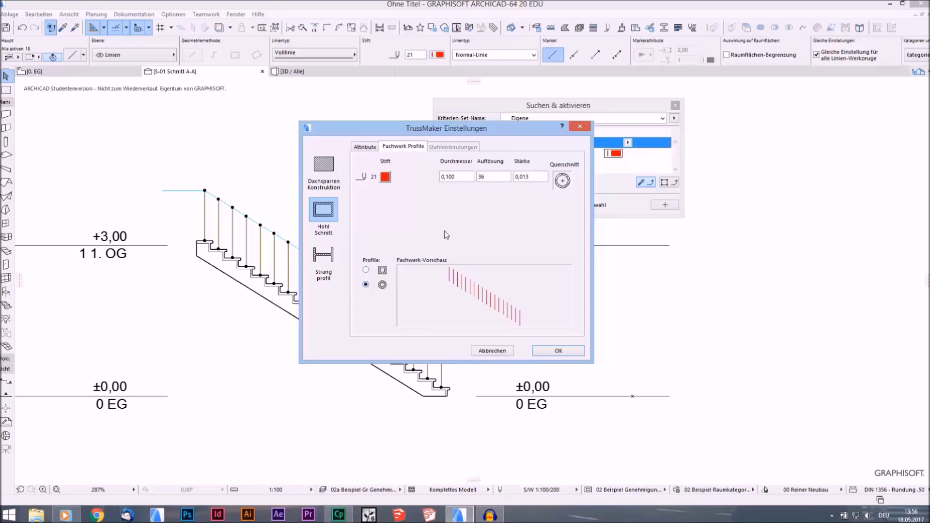
text(0)
Accept the post settings and save the truss in the Eingebettete Bibliothek under the suggested name
click(552, 349)
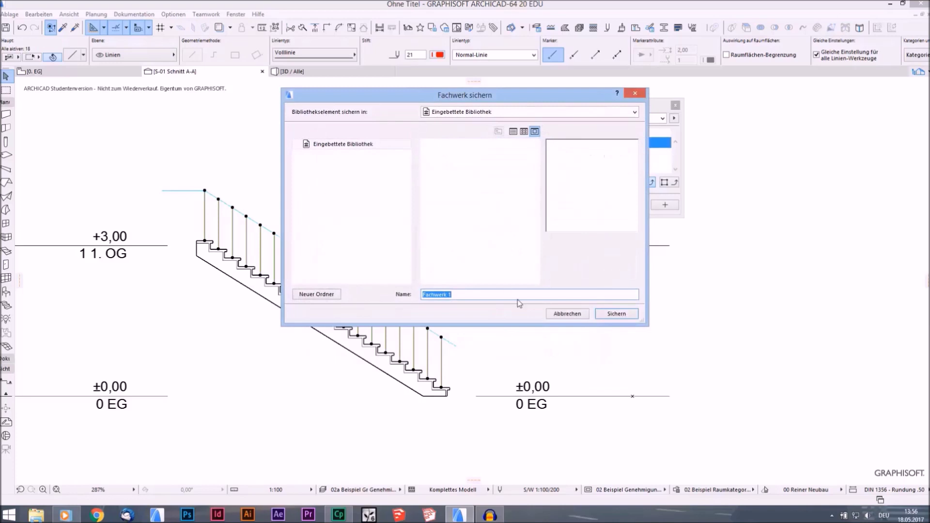
drag(485, 104, 457, 106)
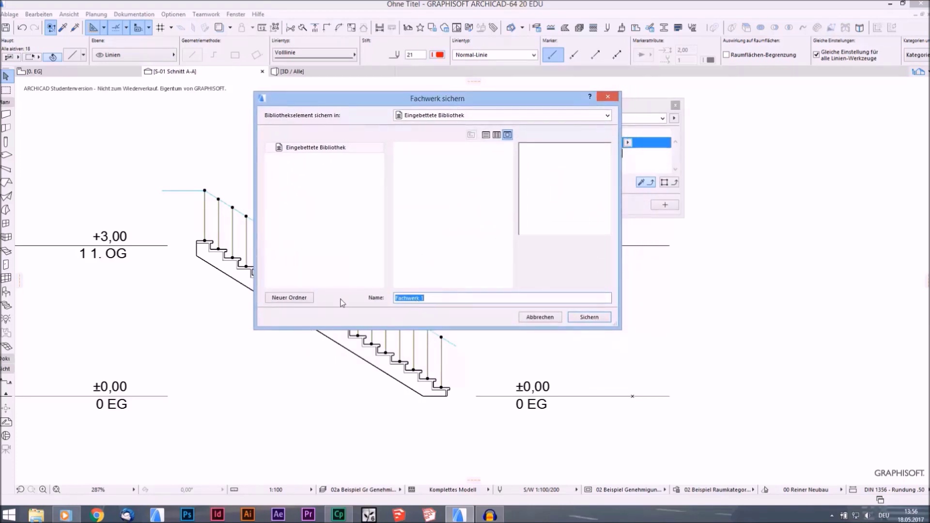
click(589, 317)
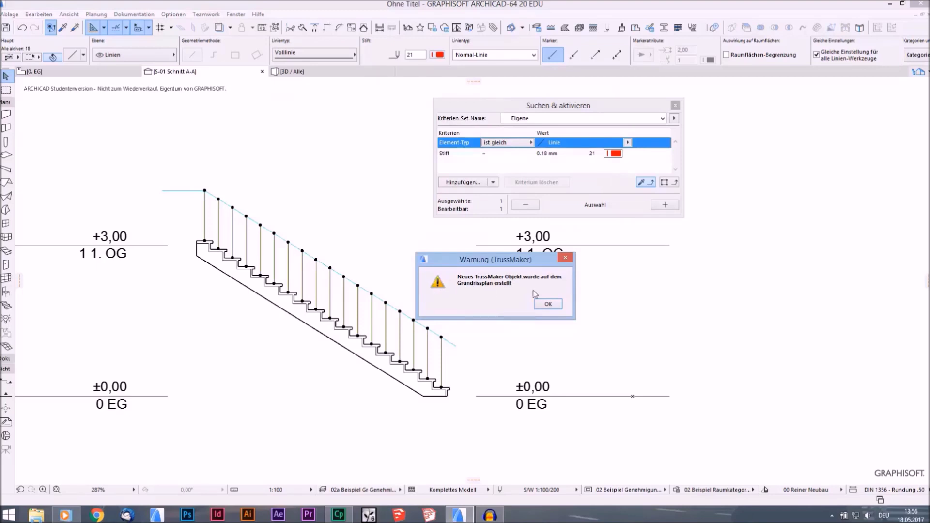
click(552, 305)
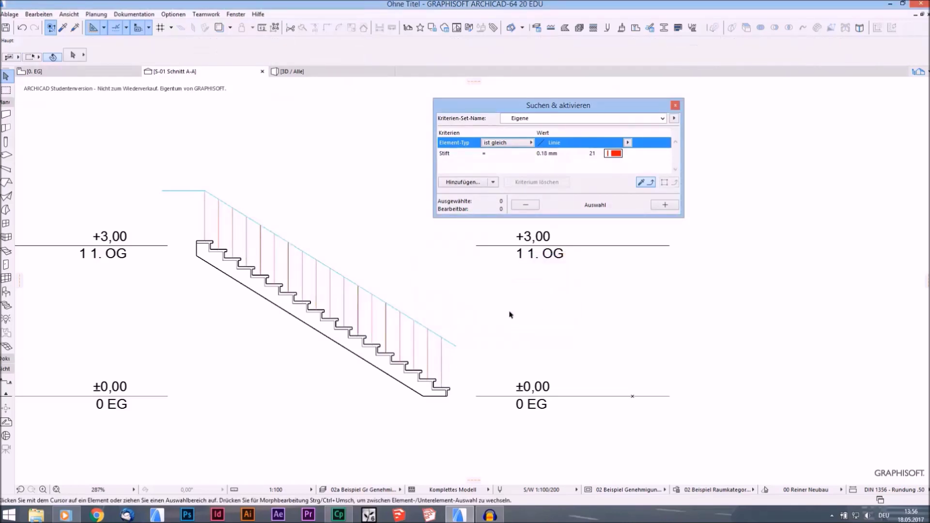
In the ground-floor plan, move the posts' truss horizontally from the section line to just inside the stair's right edge
click(33, 71)
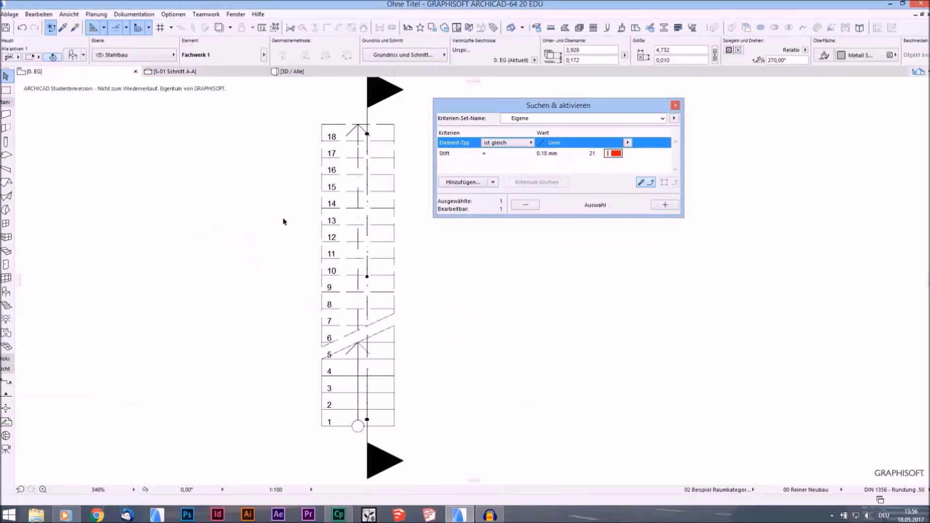
scroll(372, 145, up, 3)
scroll(372, 149, up, 10)
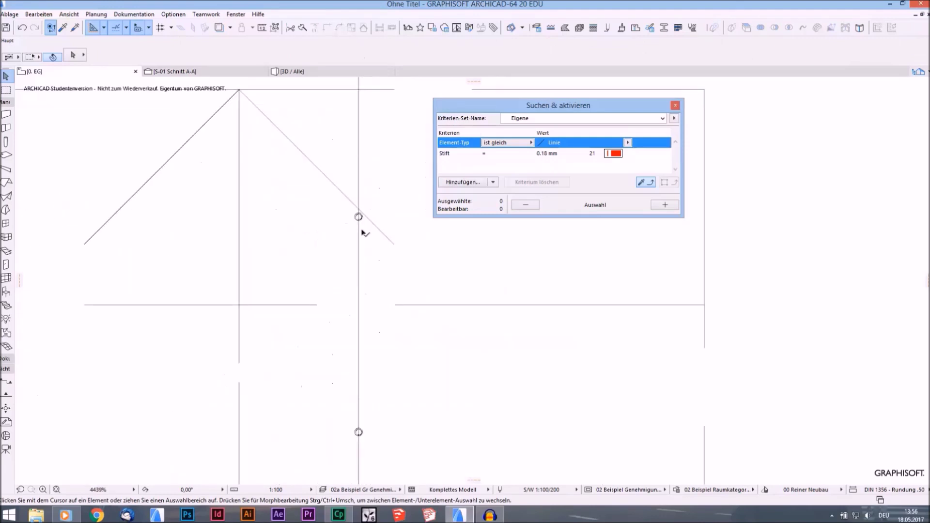
scroll(356, 201, down, 3)
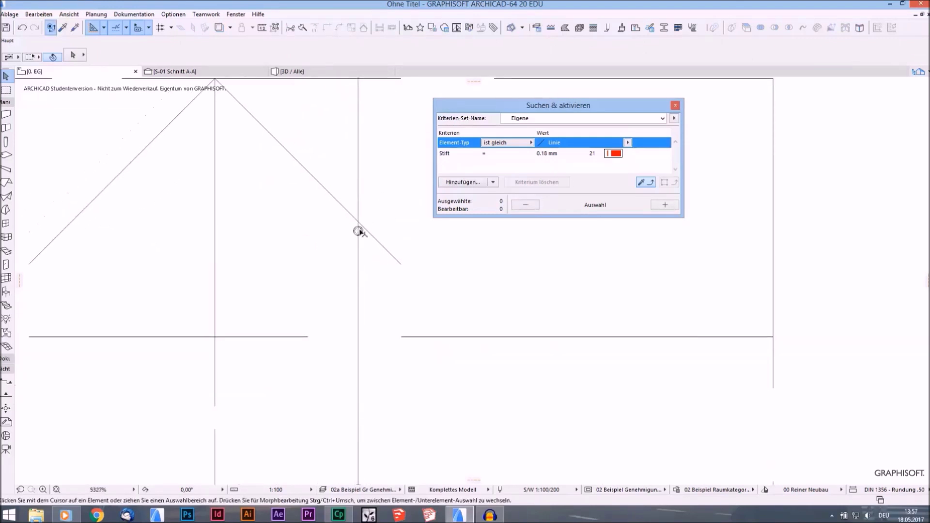
scroll(358, 231, down, 3)
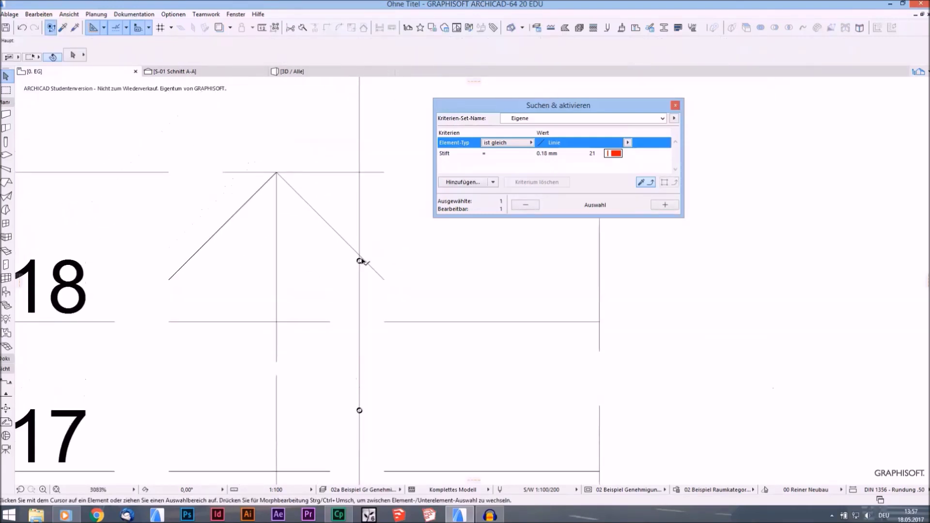
click(358, 260)
key(ctrl+d)
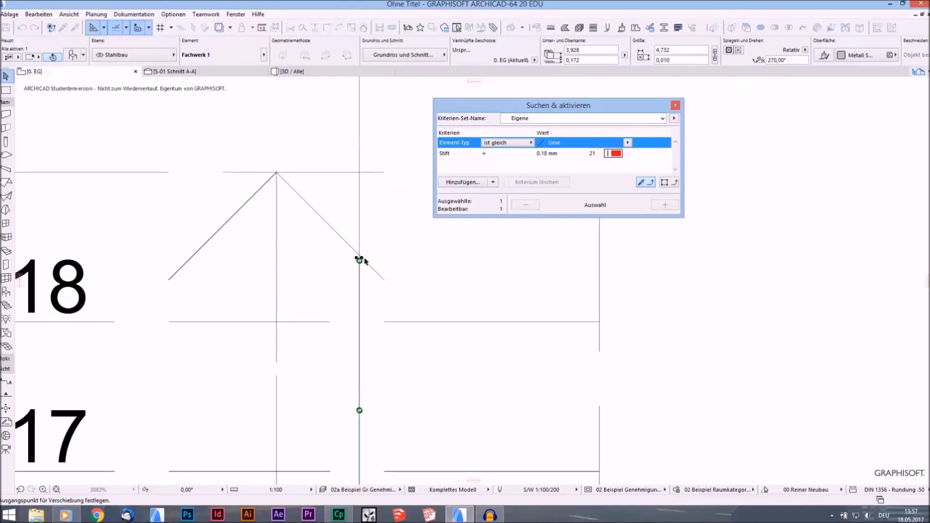
click(358, 260)
scroll(370, 228, up, 4)
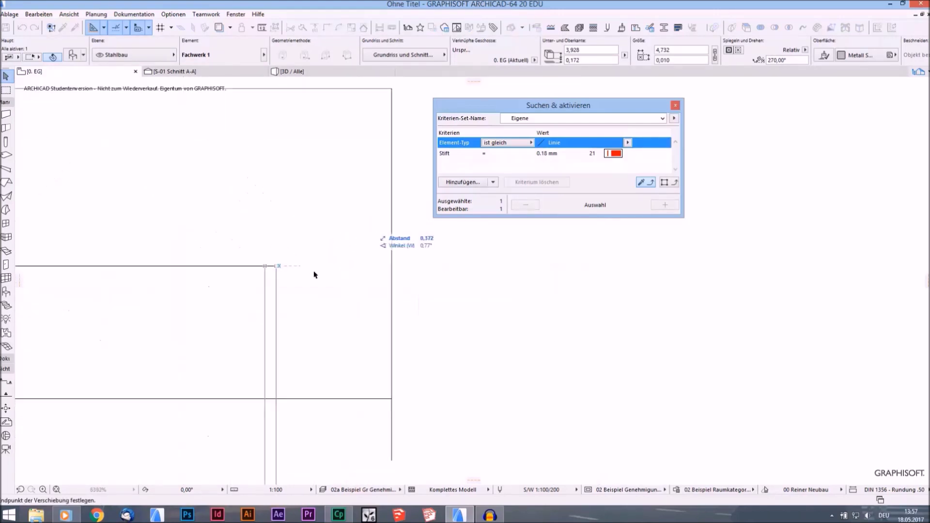
click(394, 265)
click(414, 279)
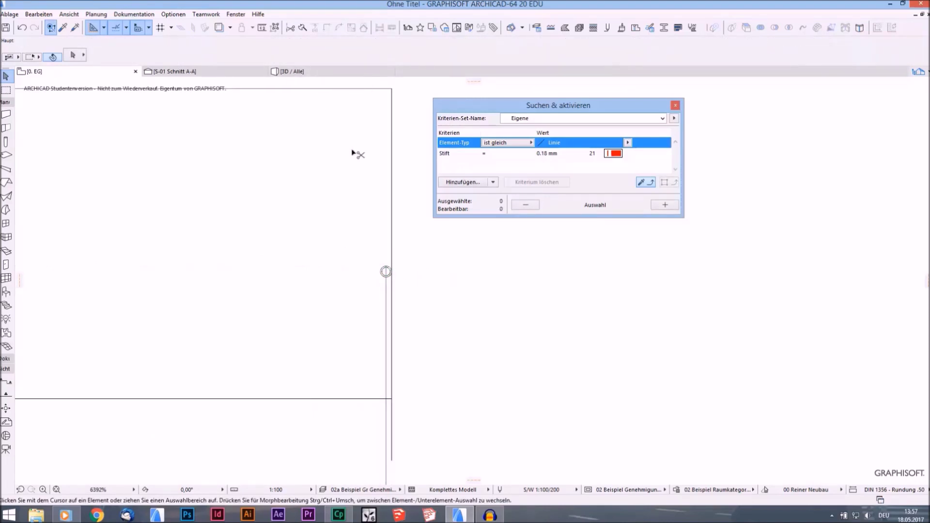
Open the 3D view and inspect the posts along the stair from several sides
key(F3)
shift+middle_drag(443, 266, 443, 305)
scroll(443, 305, up, 3)
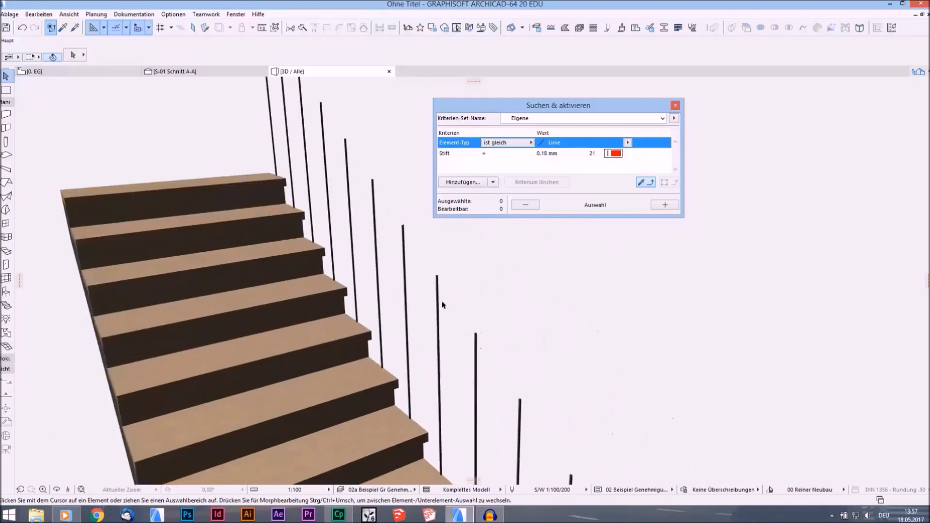
scroll(436, 271, up, 5)
scroll(429, 291, down, 6)
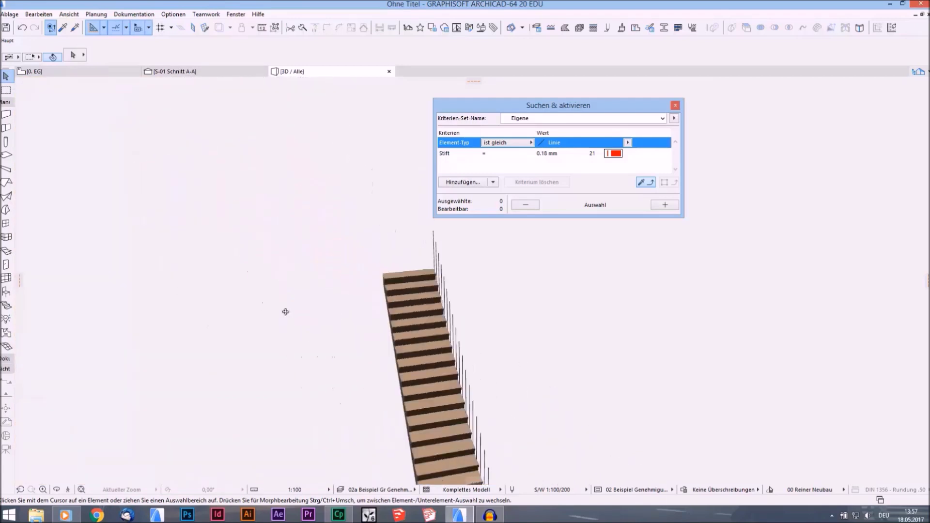
shift+middle_drag(286, 311, 323, 323)
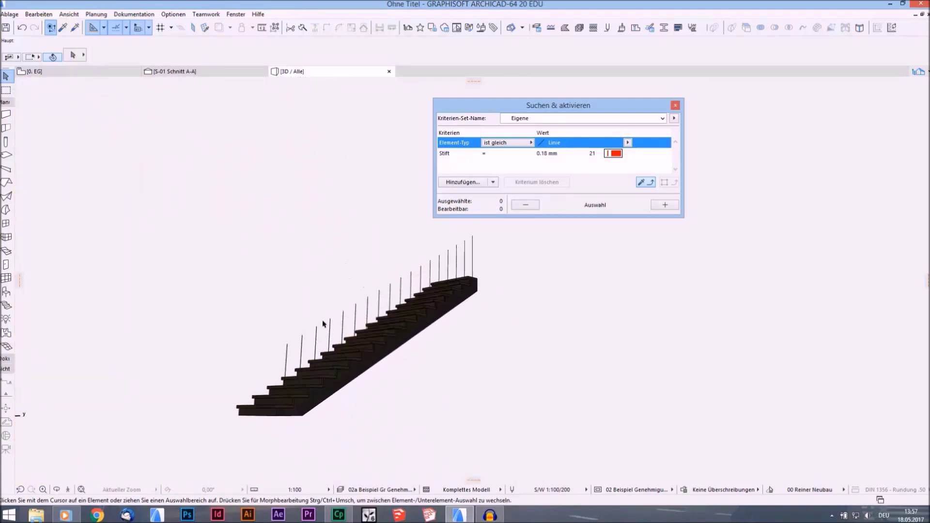
Return to section Schnitt A-A, close Suchen & aktivieren, and select the horizontal and sloping handrail lines
click(174, 72)
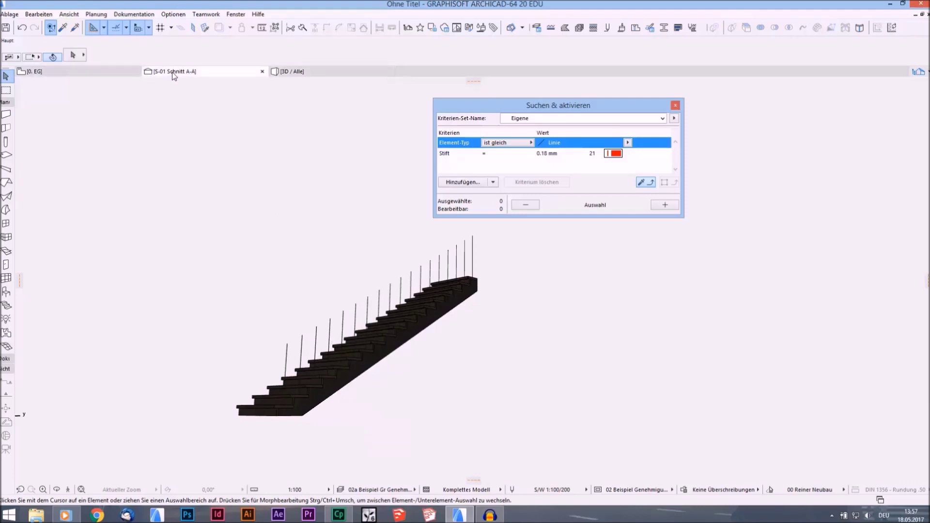
shift+click(187, 191)
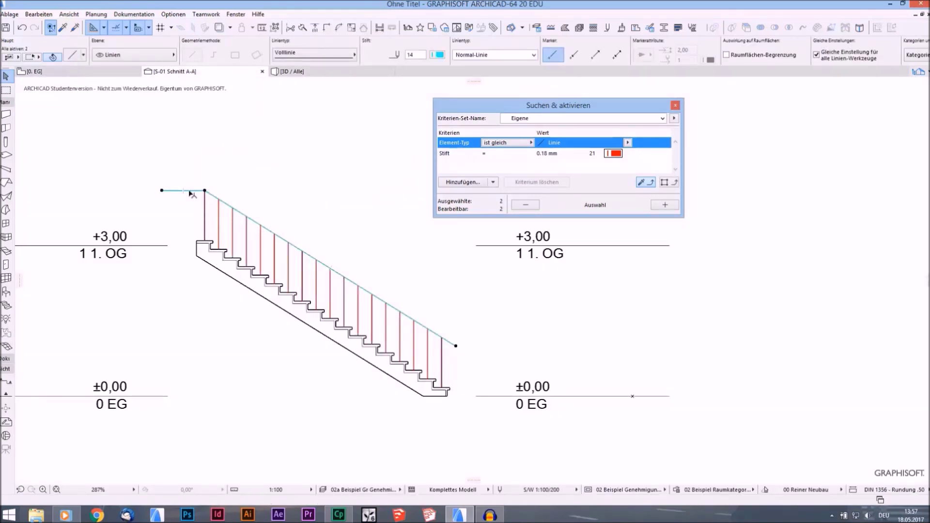
click(676, 106)
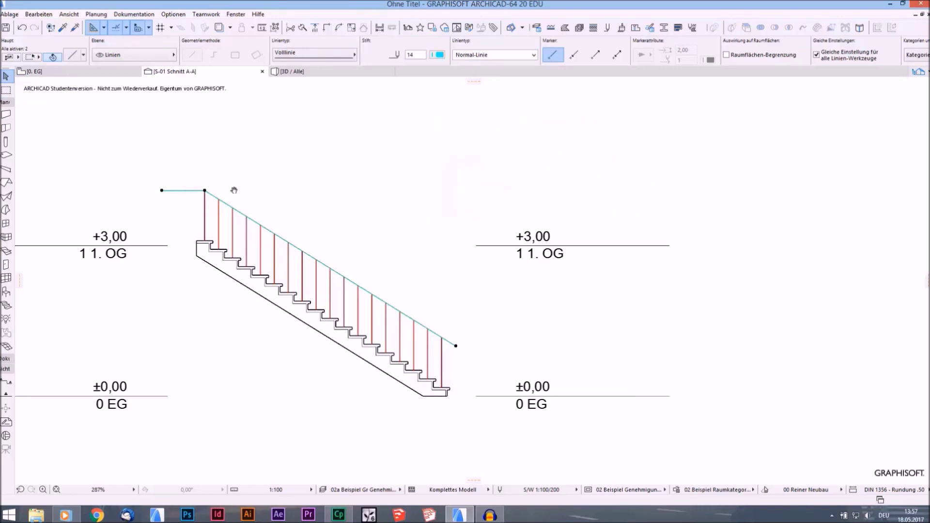
key(Escape)
click(178, 209)
shift+click(218, 218)
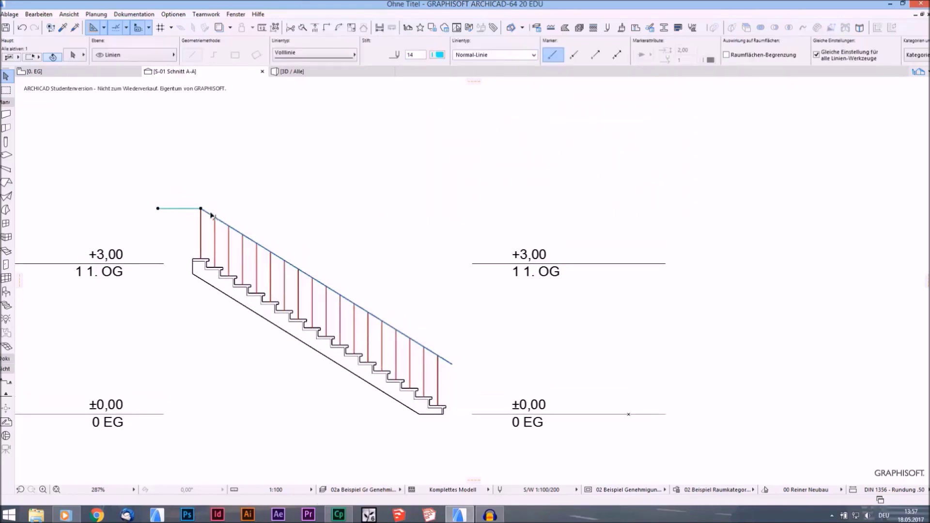
middle_drag(296, 239, 284, 206)
scroll(284, 205, up, 3)
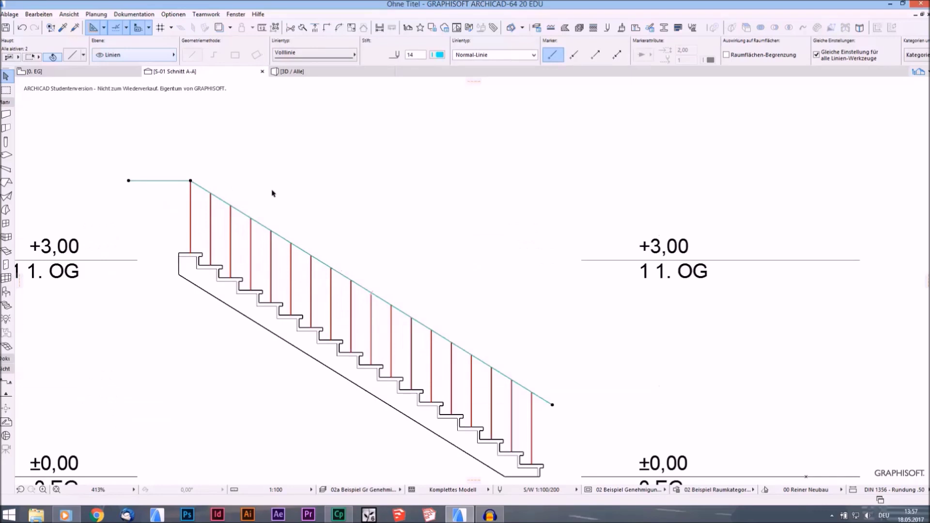
Start creating a TrussMaker truss from the handrail lines, using Hohl Schnitt with a round profile
click(96, 14)
mouse_move(196, 208)
mouse_move(322, 204)
click(382, 207)
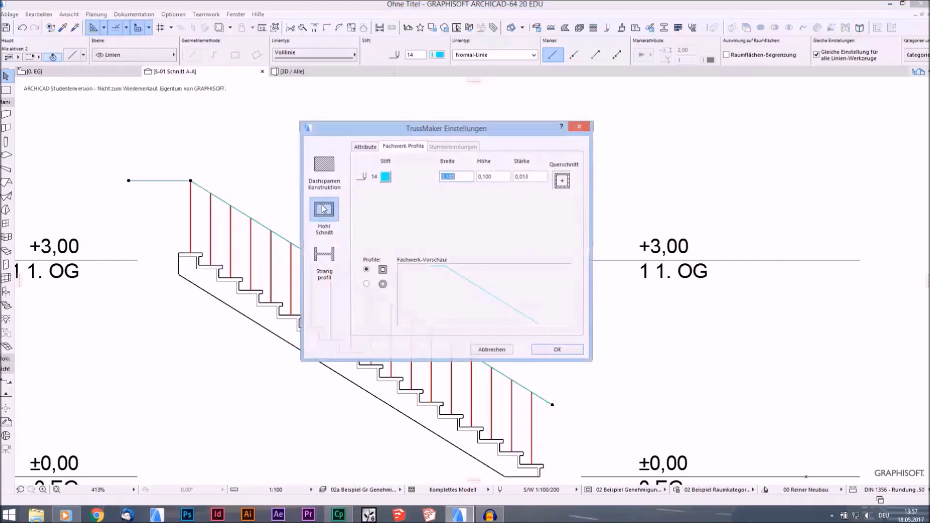
click(366, 284)
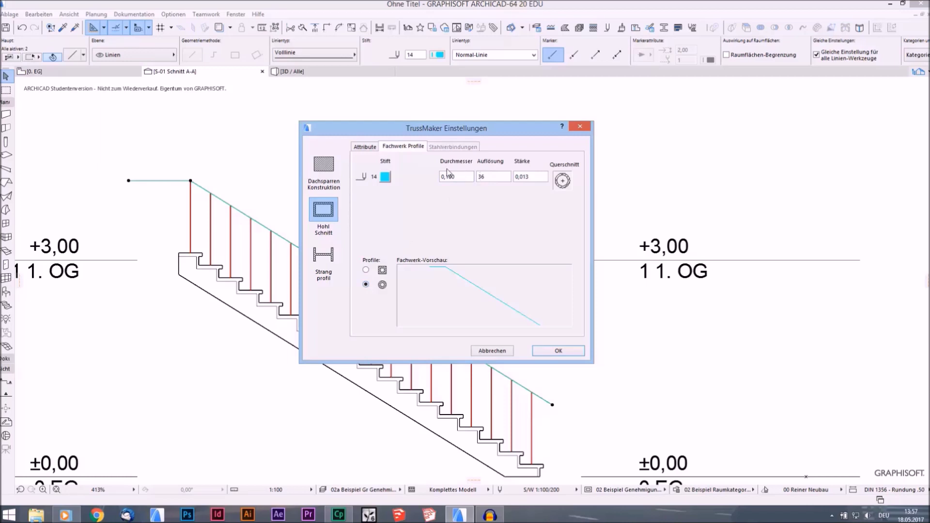
Set the handrail's surface to Lack schwarz and its profile diameter to 0,04
click(367, 147)
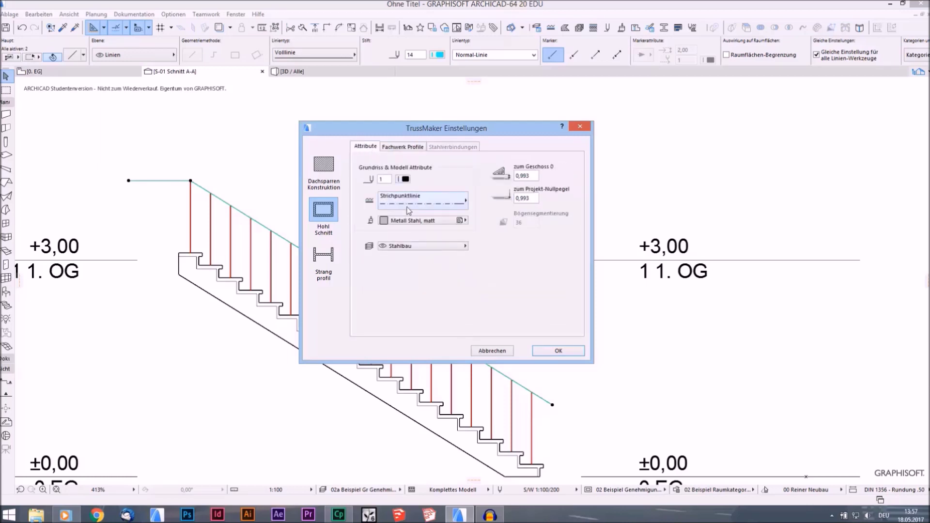
click(411, 222)
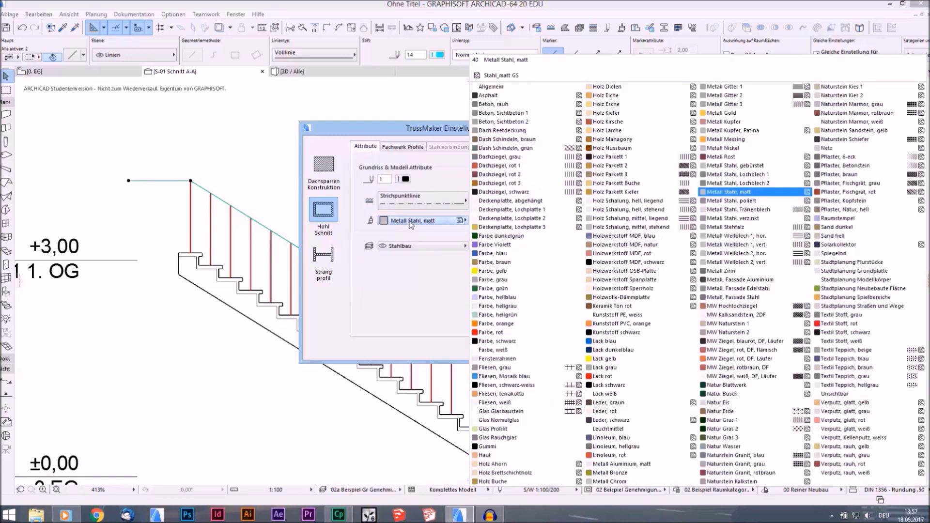
click(623, 385)
click(399, 147)
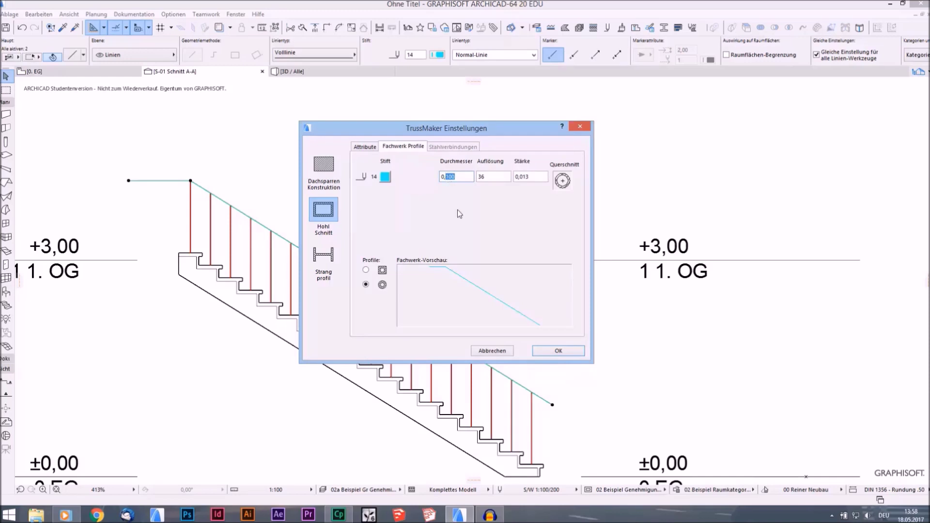
text(04)
Accept the handrail settings and save its truss in the Eingebettete Bibliothek under the suggested name
click(550, 352)
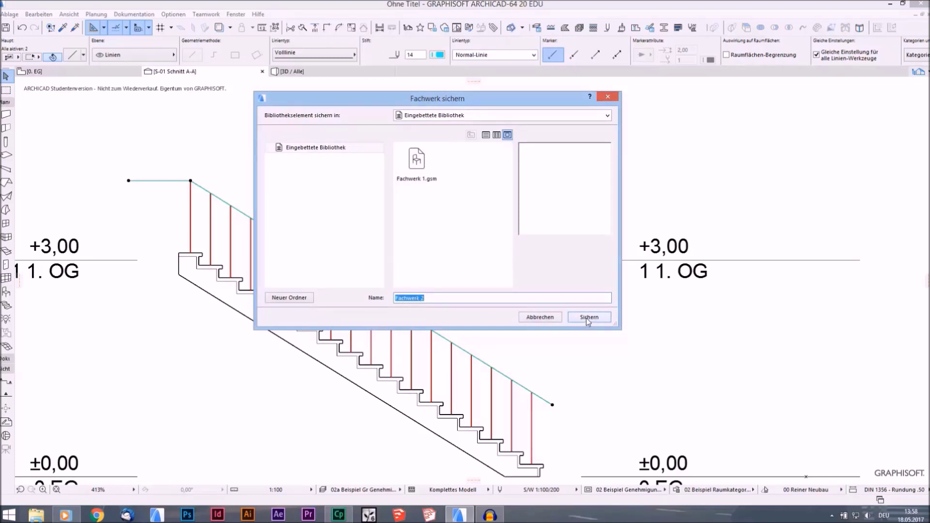
click(586, 318)
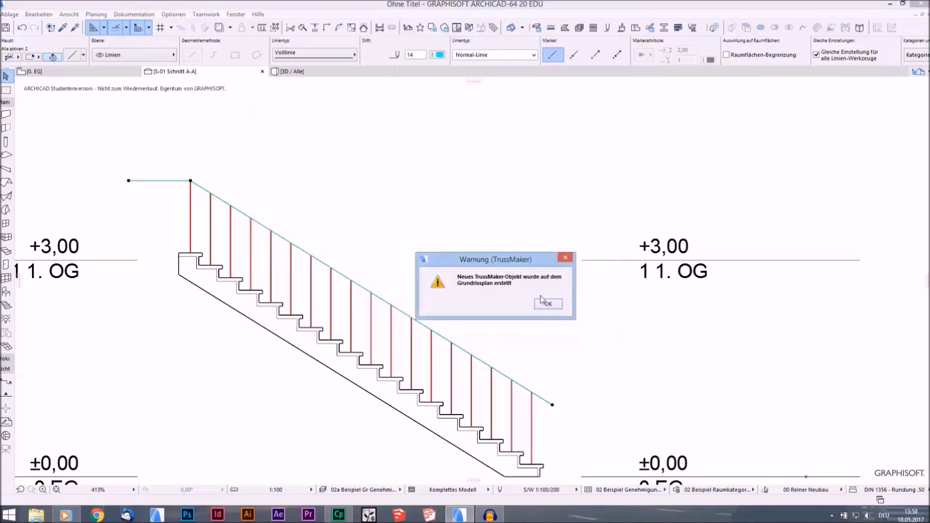
click(550, 307)
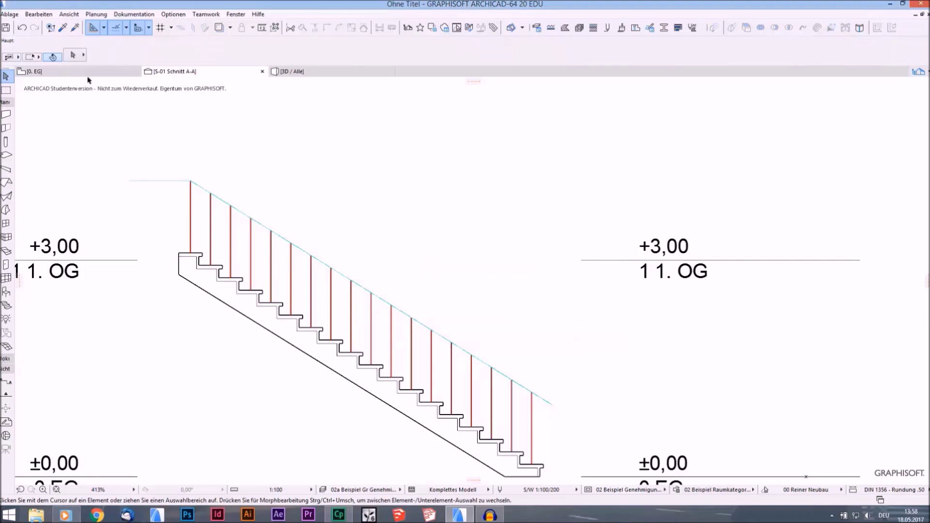
In the ground-floor plan, move the handrail truss horizontally by about 0,44 so that it is centred over the posts
click(73, 72)
scroll(380, 275, down, 8)
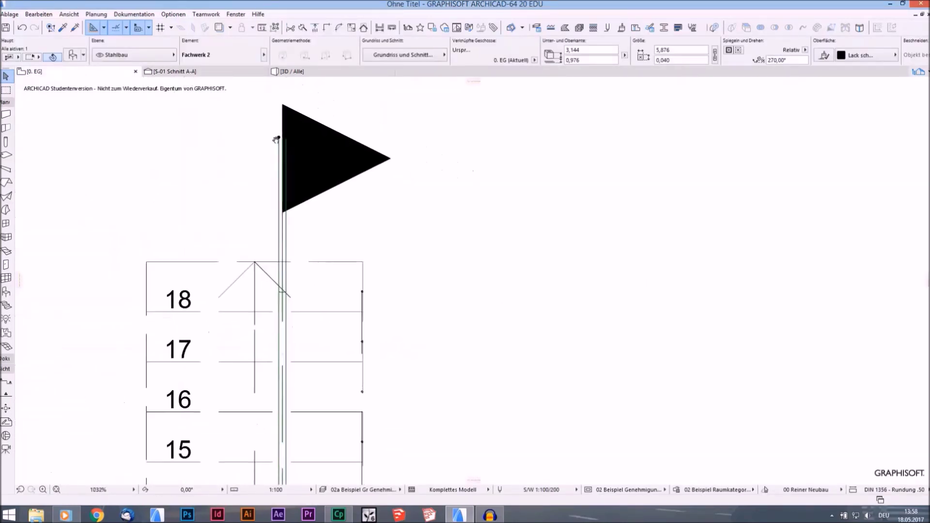
middle_drag(276, 140, 269, 124)
key(ctrl+d)
scroll(275, 125, up, 4)
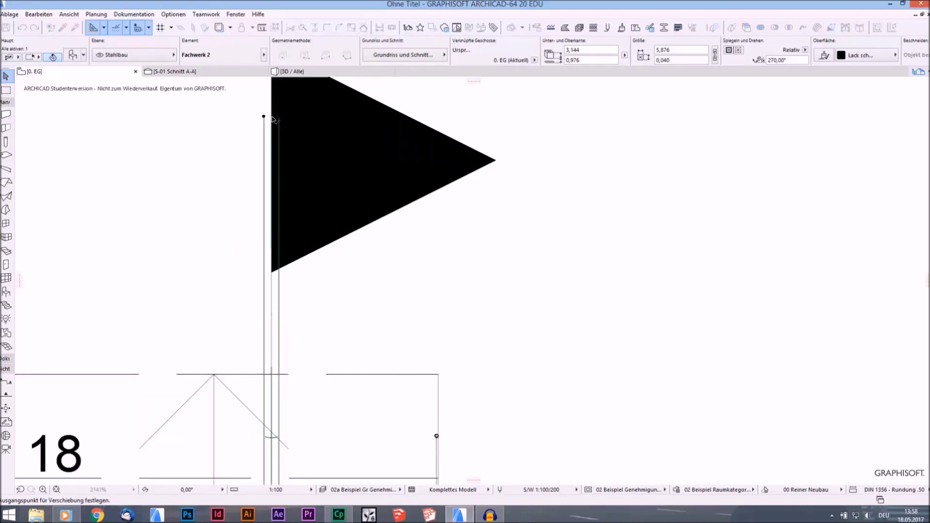
click(386, 197)
scroll(425, 232, up, 6)
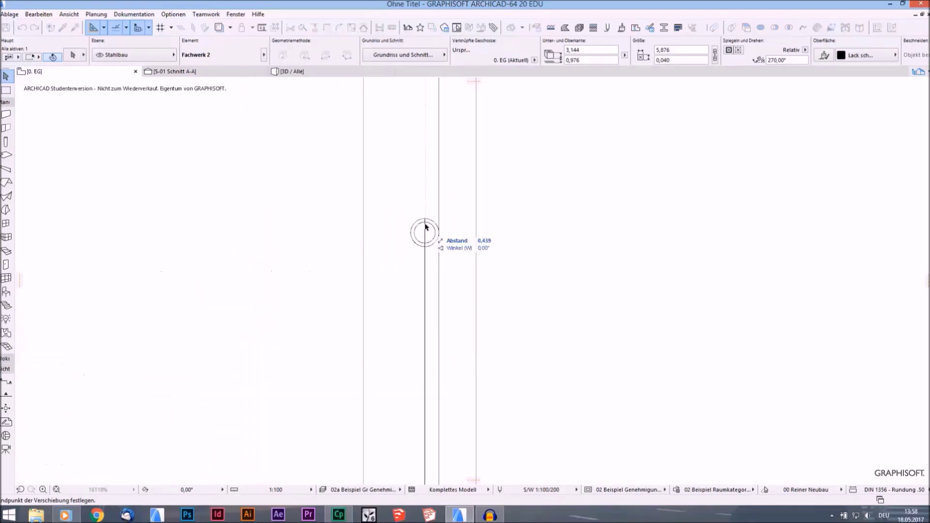
click(465, 239)
scroll(477, 249, down, 7)
scroll(477, 260, down, 3)
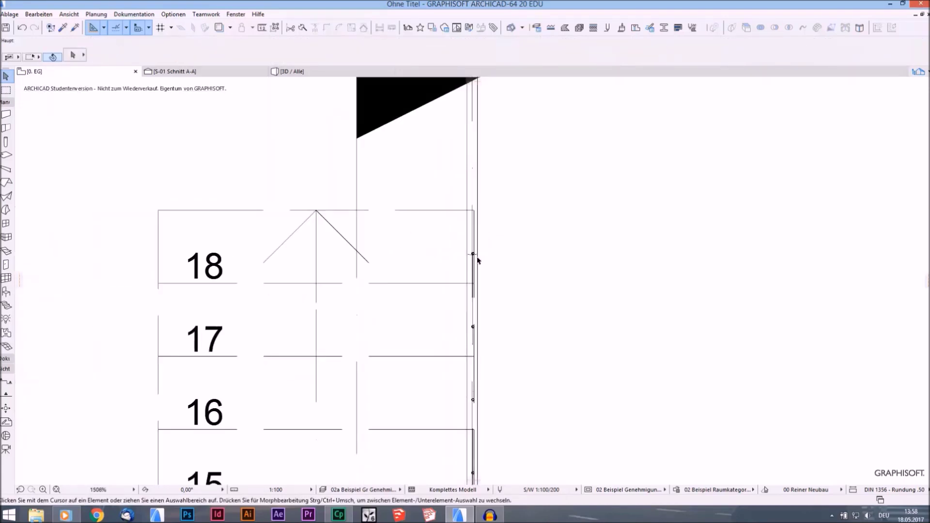
Check the railing in 3D and place section line S-02 horizontally beside the stair in the ground-floor plan, looking upward
click(319, 73)
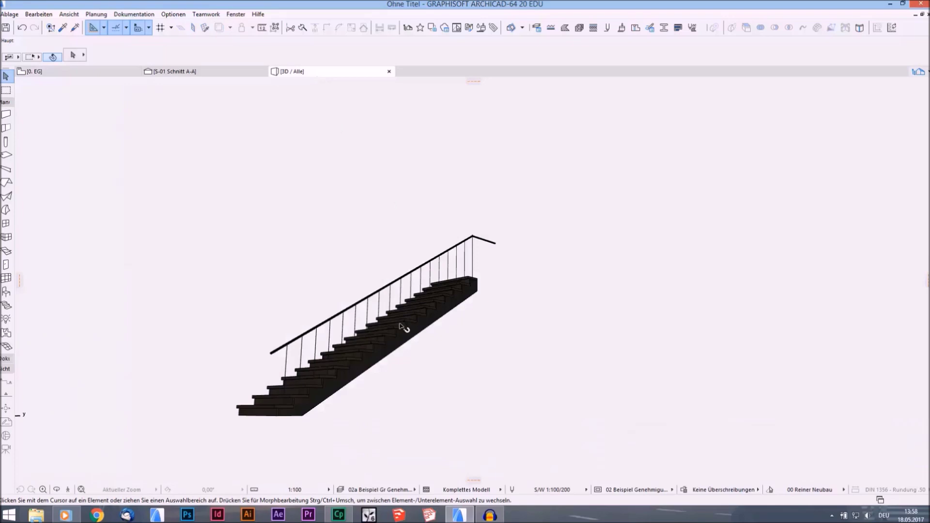
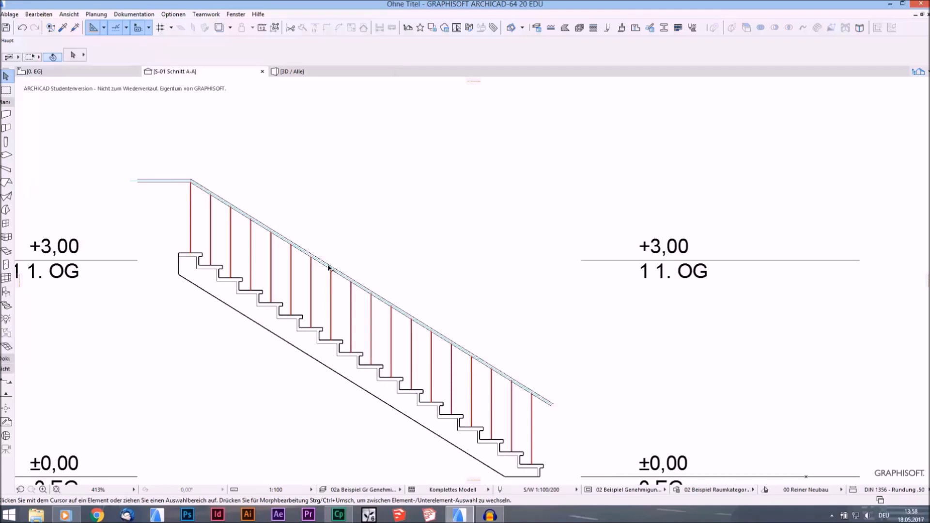
click(61, 74)
scroll(362, 234, down, 4)
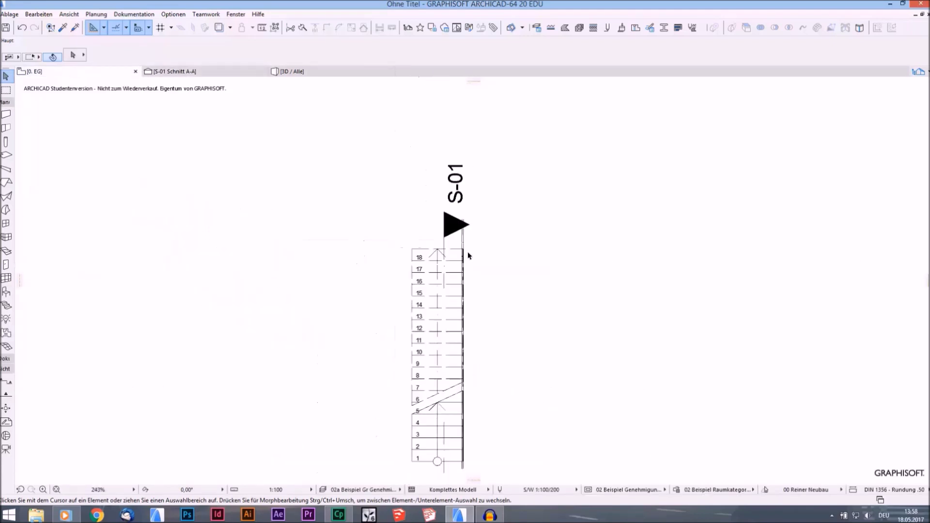
scroll(164, 216, down, 5)
click(4, 388)
click(288, 317)
click(463, 317)
click(384, 284)
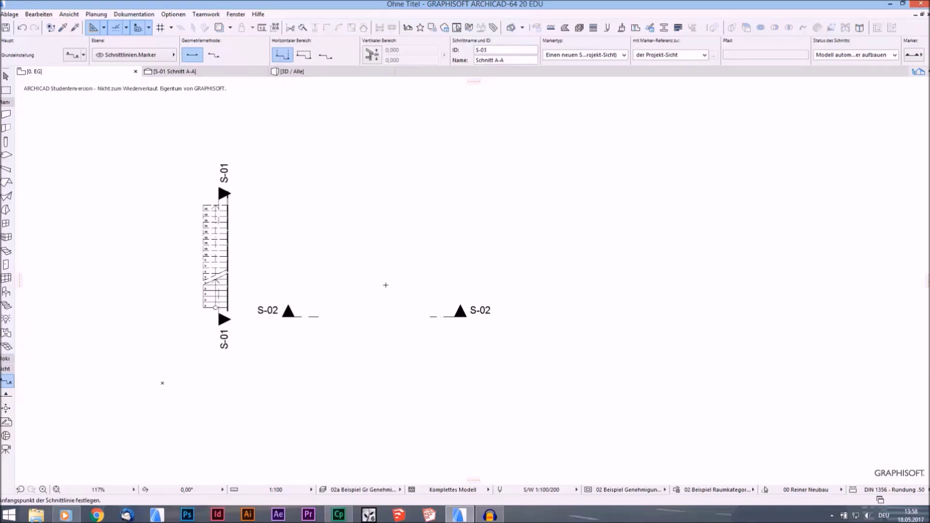
key(Escape)
Open section S-02 and draw a line rectangle about 1,5 m wide and 2,5 m high standing on the ±0,00 level
click(918, 72)
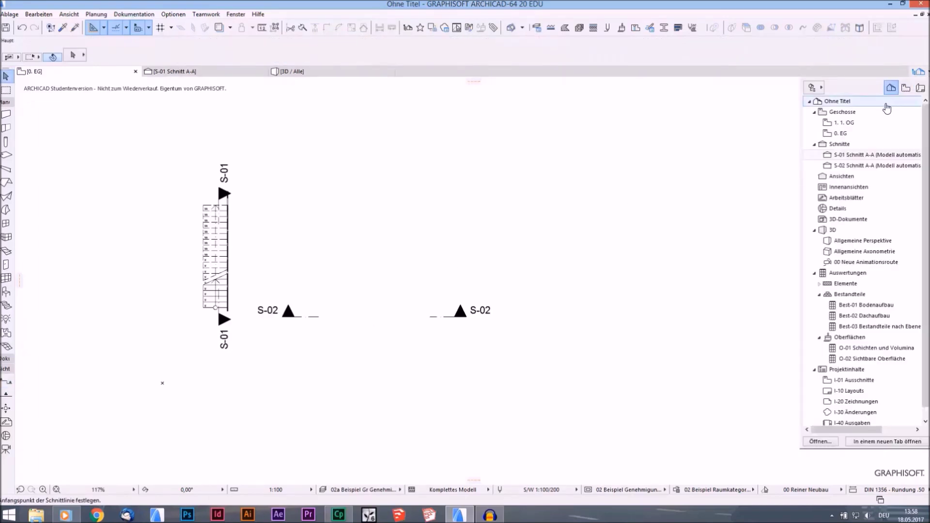
drag(871, 154, 866, 165)
double_click(857, 165)
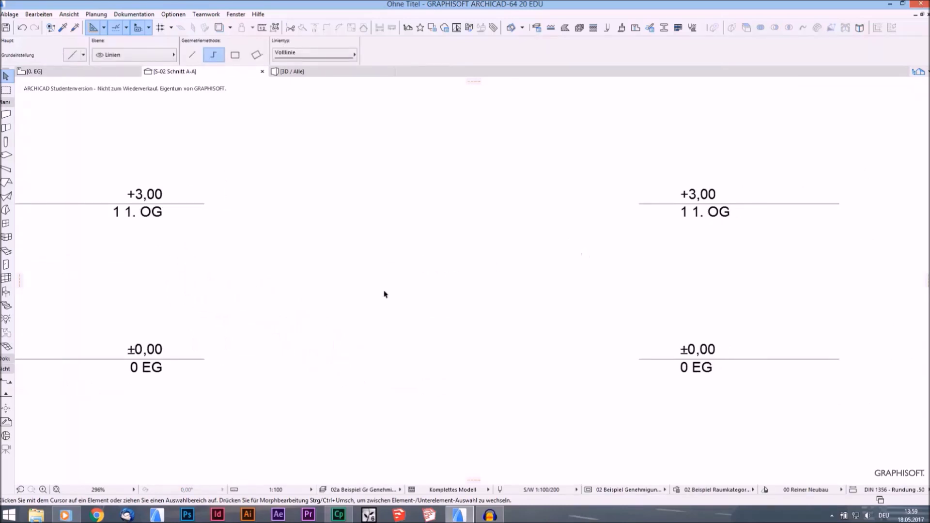
click(235, 55)
click(325, 233)
click(403, 359)
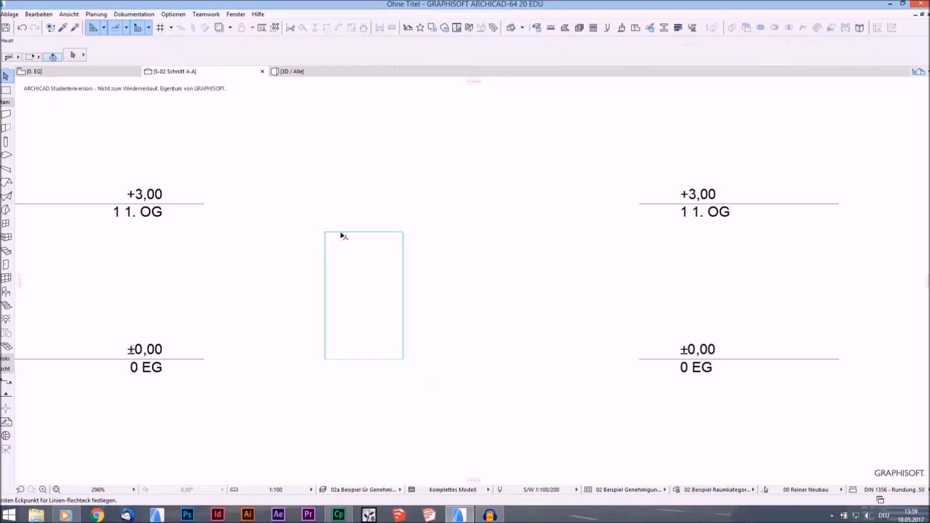
Multi-copy the rectangle's upper edge downward to create three unevenly spaced horizontal lines, the second about 1,06 below the edge
shift+click(404, 232)
click(404, 232)
click(405, 267)
click(405, 288)
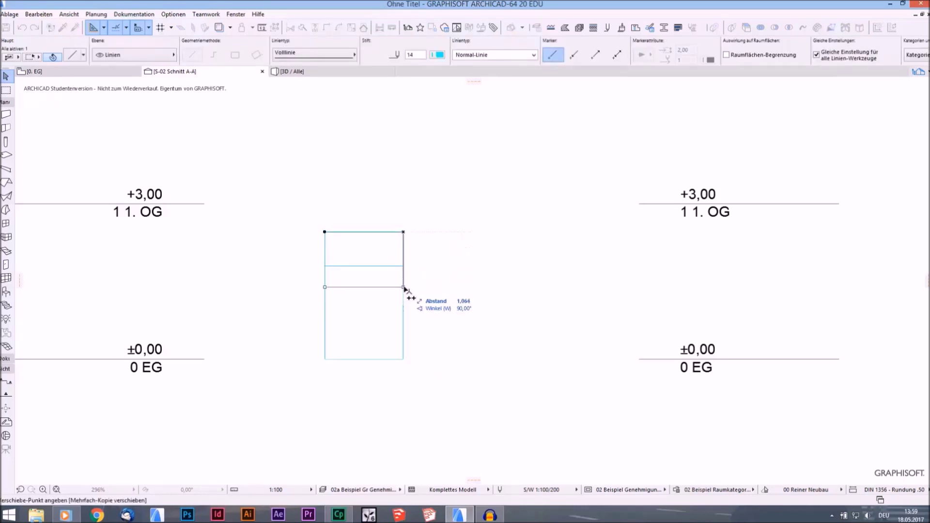
double_click(405, 321)
Multi-copy one vertical side of the rectangle inward to create two vertical lines, one near each side
shift+click(403, 253)
click(403, 233)
click(383, 232)
double_click(343, 232)
key(Escape)
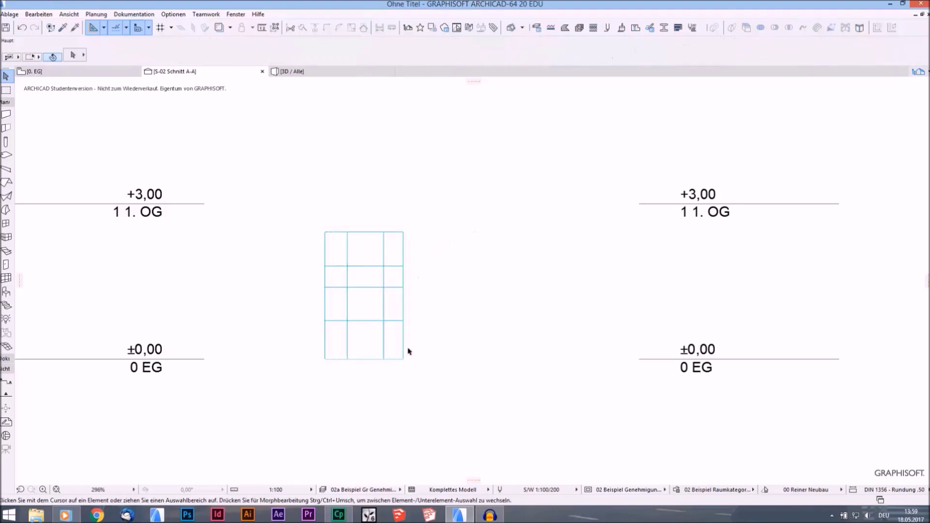
Select all lines of the rectangular grid and start creating a truss from them with TrussMaker
scroll(406, 350, up, 3)
drag(232, 144, 456, 409)
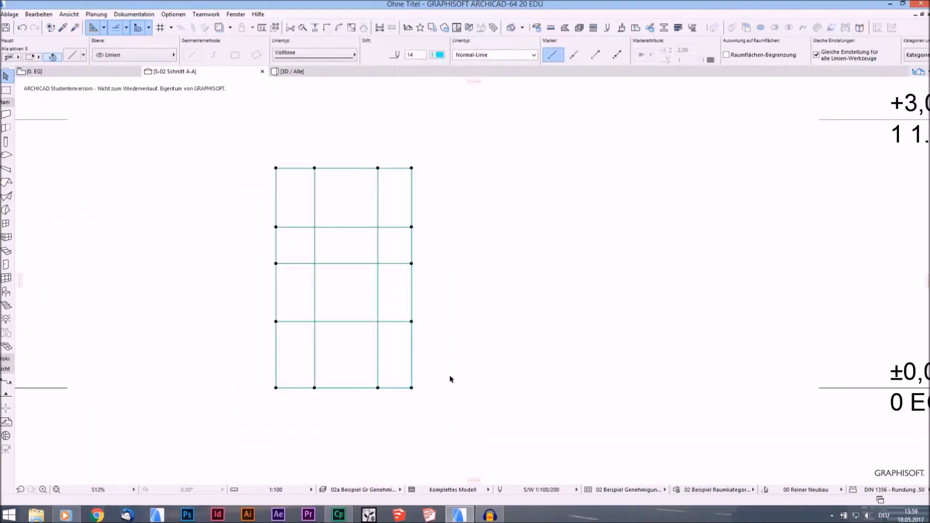
click(96, 14)
mouse_move(145, 208)
mouse_move(261, 209)
click(301, 220)
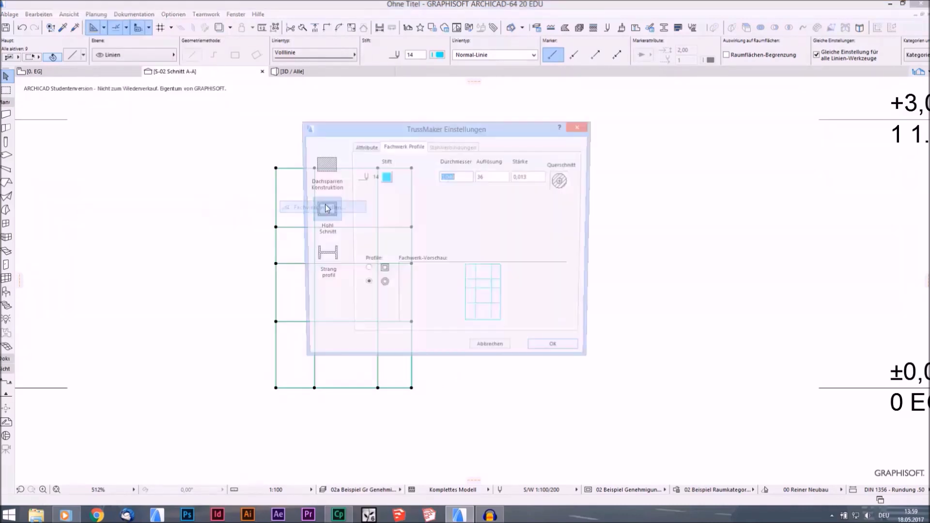
Compare the square Hohl Schnitt and Strangprofil options and choose the solid Dachsparren Konstruktion for the grid truss
click(365, 270)
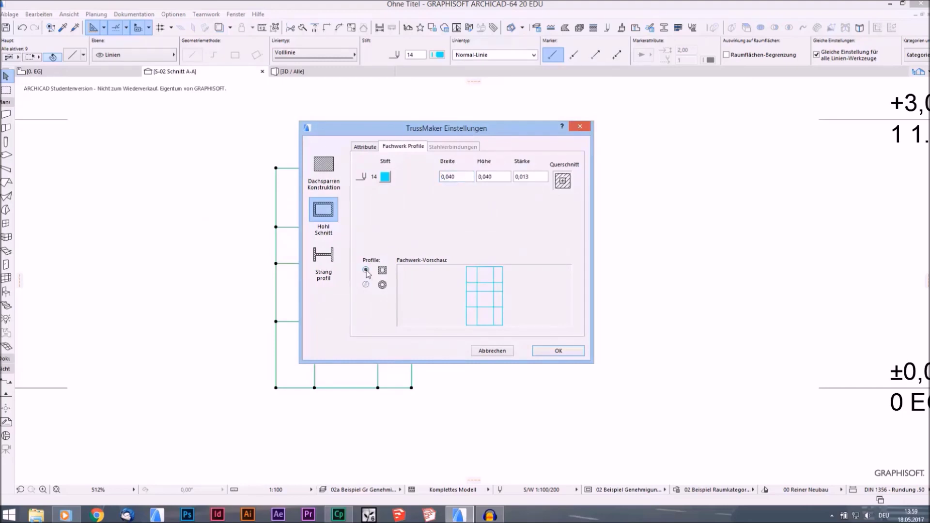
click(324, 171)
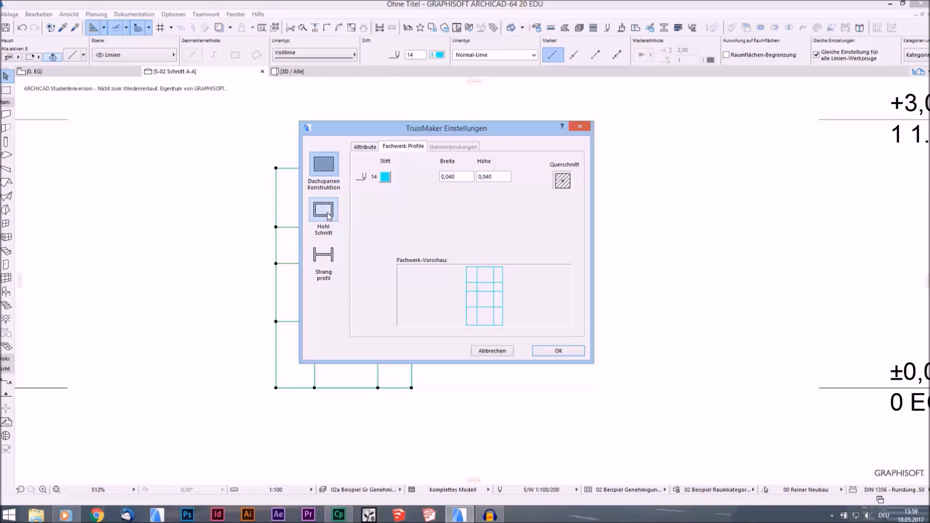
click(333, 263)
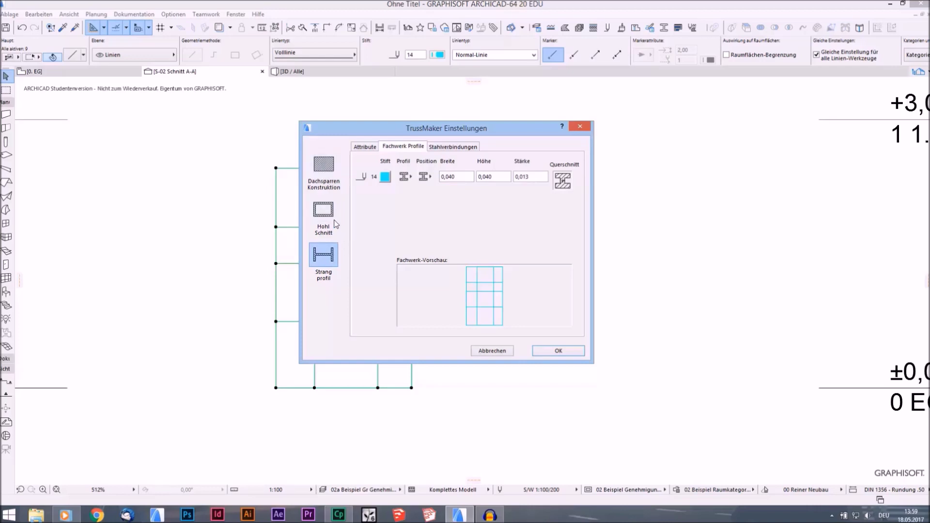
click(324, 165)
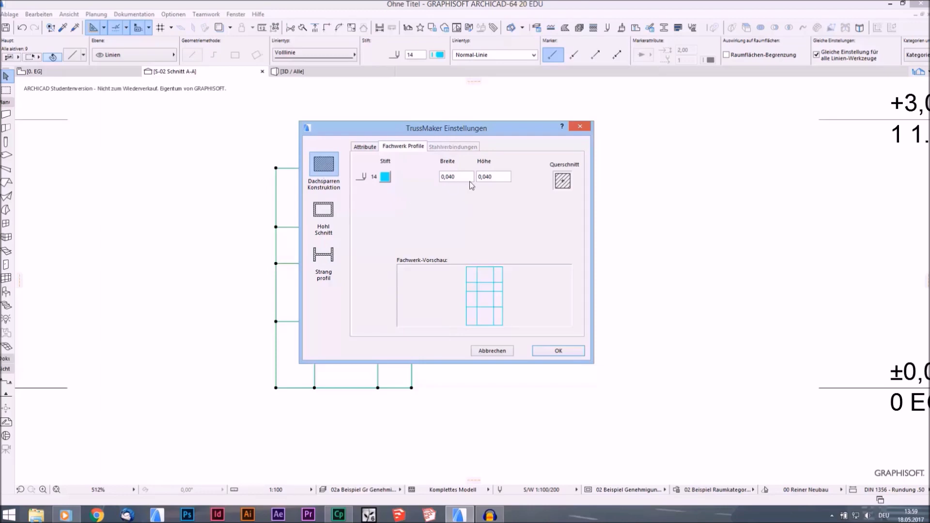
Set the Breite of the grid truss's profile to 0,300
click(451, 176)
mouse_move(448, 176)
mouse_down()
mouse_move(455, 197)
mouse_move(448, 170)
mouse_up()
text(300)
click(491, 176)
double_click(490, 177)
Accept the profile settings and save the grid truss as Fachwerk 3 in the Eingebettete Bibliothek
click(561, 351)
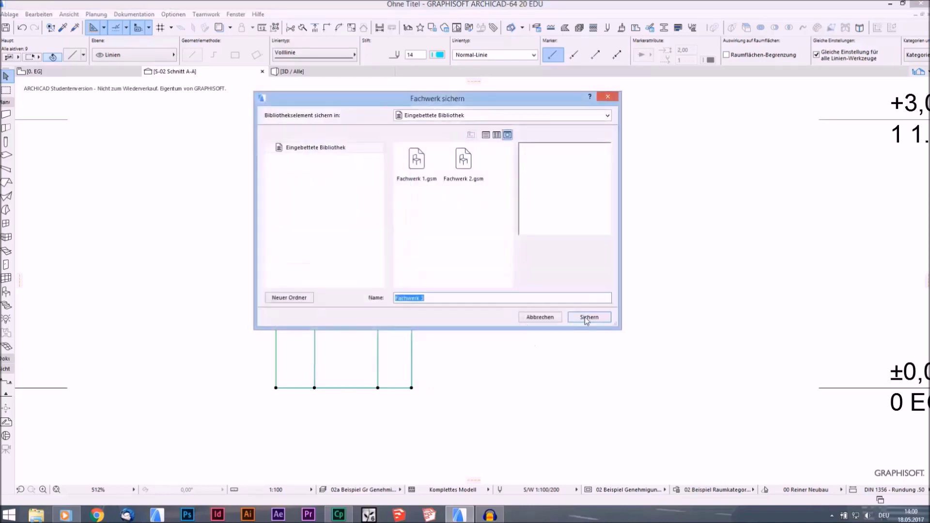
click(592, 317)
click(546, 305)
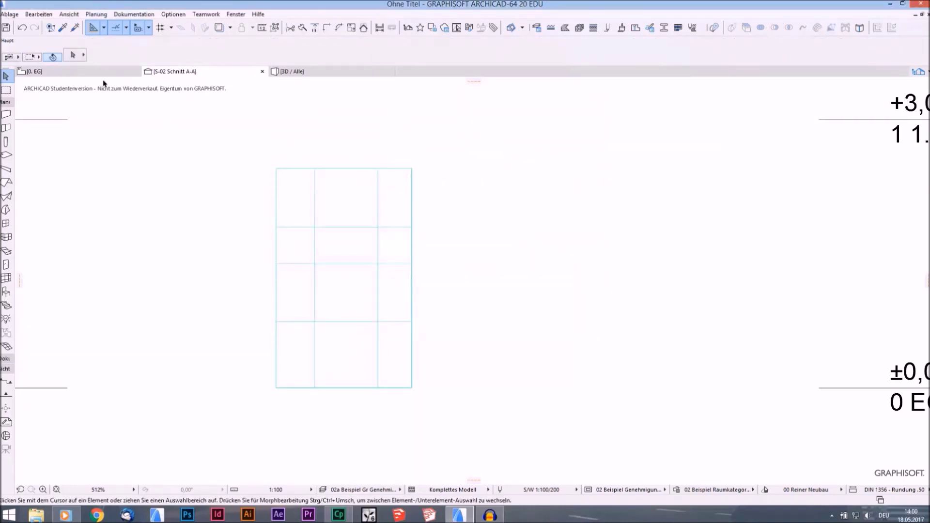
Examine the new grid truss in the ground-floor plan and in 3D beside the stair
scroll(353, 332, up, 5)
scroll(337, 286, up, 3)
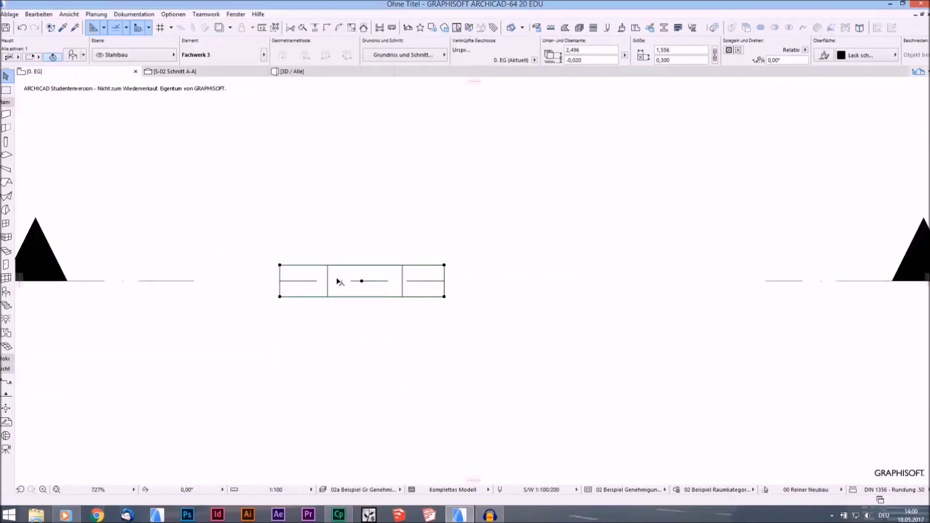
click(301, 73)
drag(314, 142, 449, 270)
scroll(511, 296, down, 3)
drag(512, 297, 255, 271)
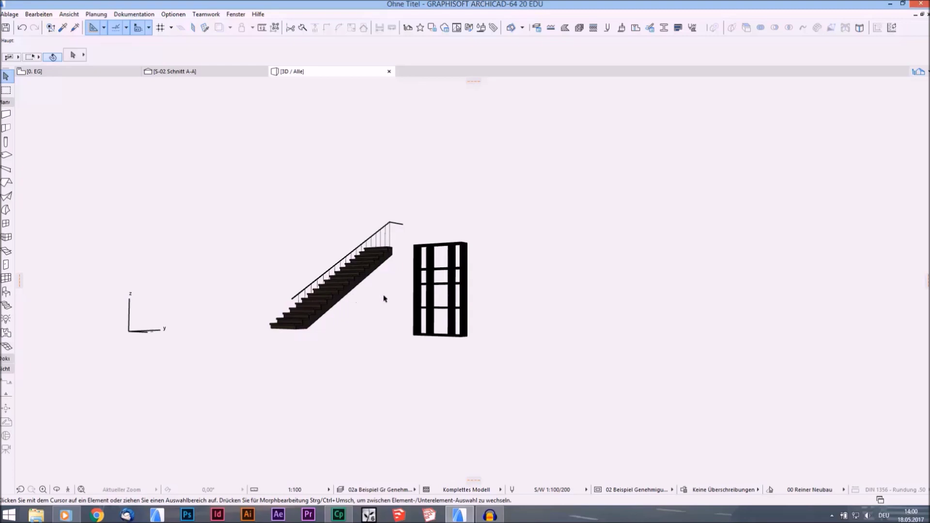
scroll(391, 295, up, 4)
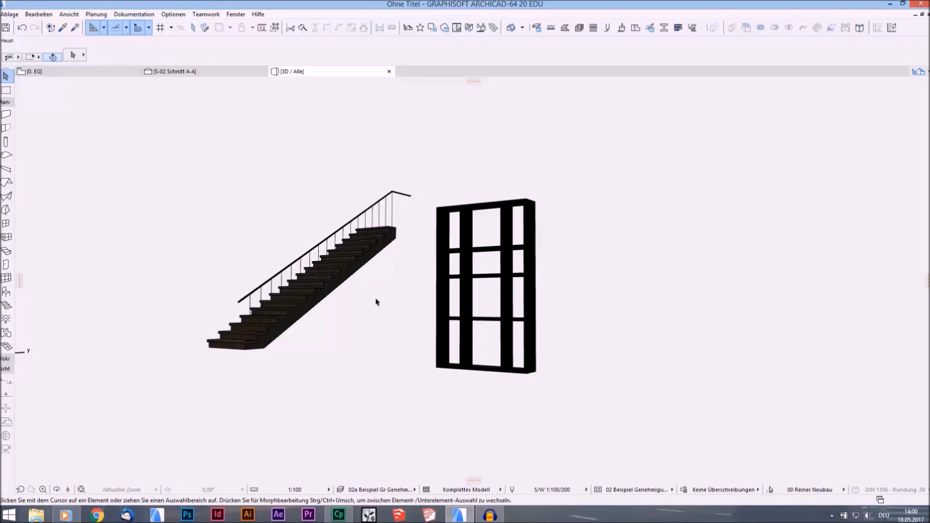
shift+middle_drag(376, 301, 376, 304)
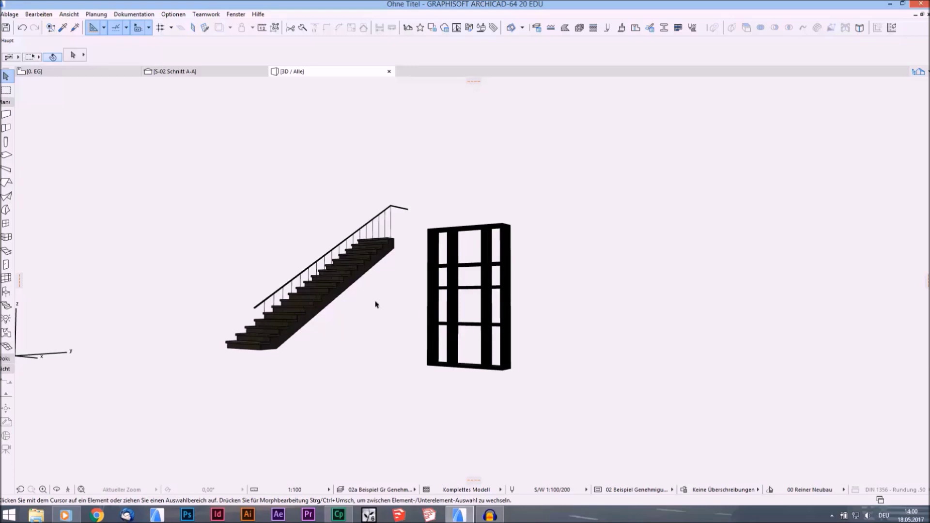